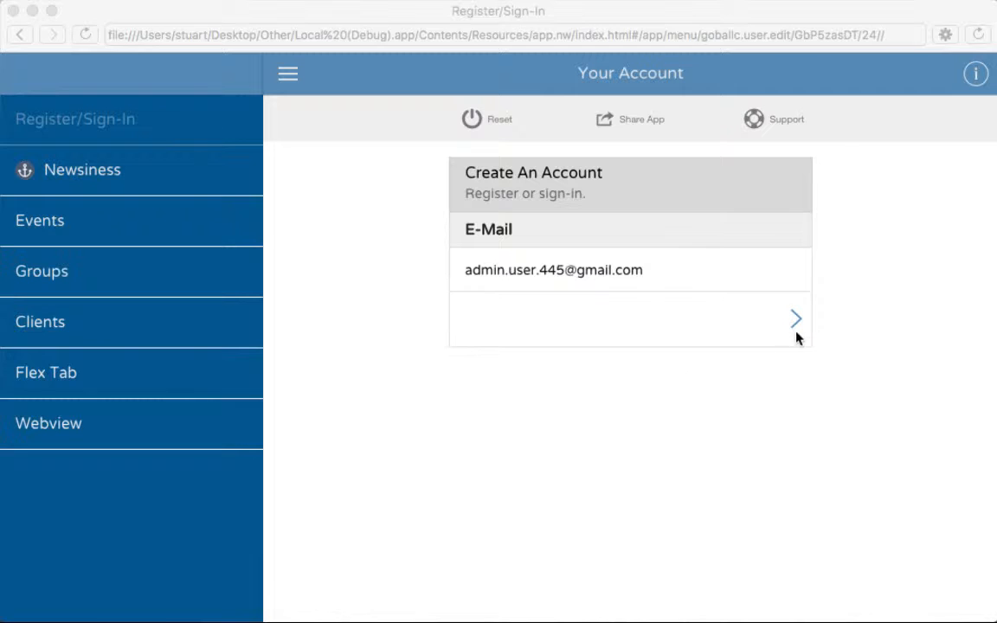
- Sign in as the admin with the admin password to reach the Your Account page
{"action": "left_click", "coordinate": [796, 327]}
{"action": "left_click", "coordinate": [794, 325]}
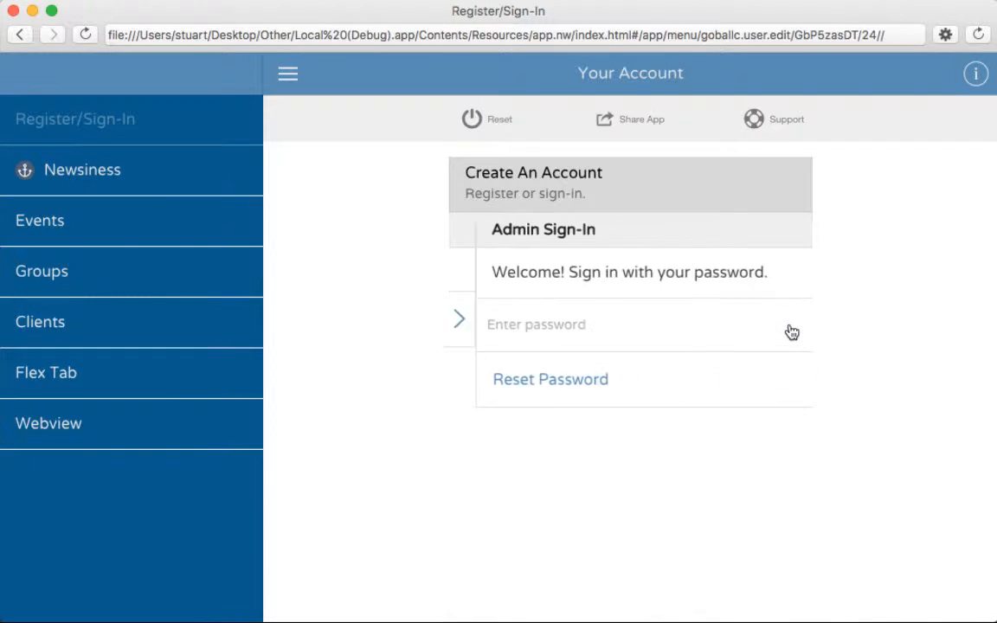
{"action": "left_click", "coordinate": [578, 325]}
{"action": "type", "text": "p"}
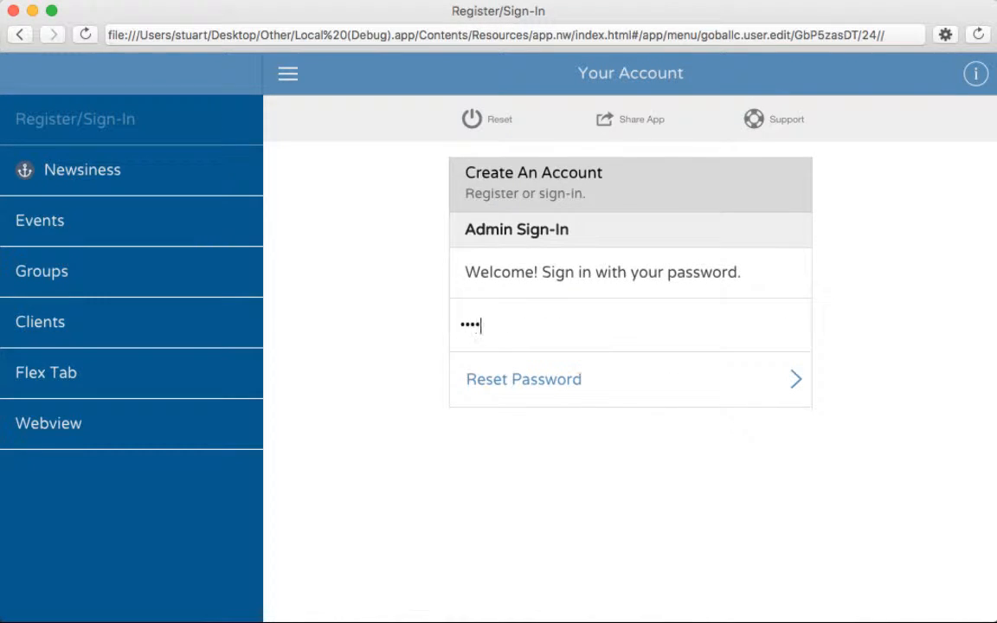
{"action": "key", "text": "Return"}
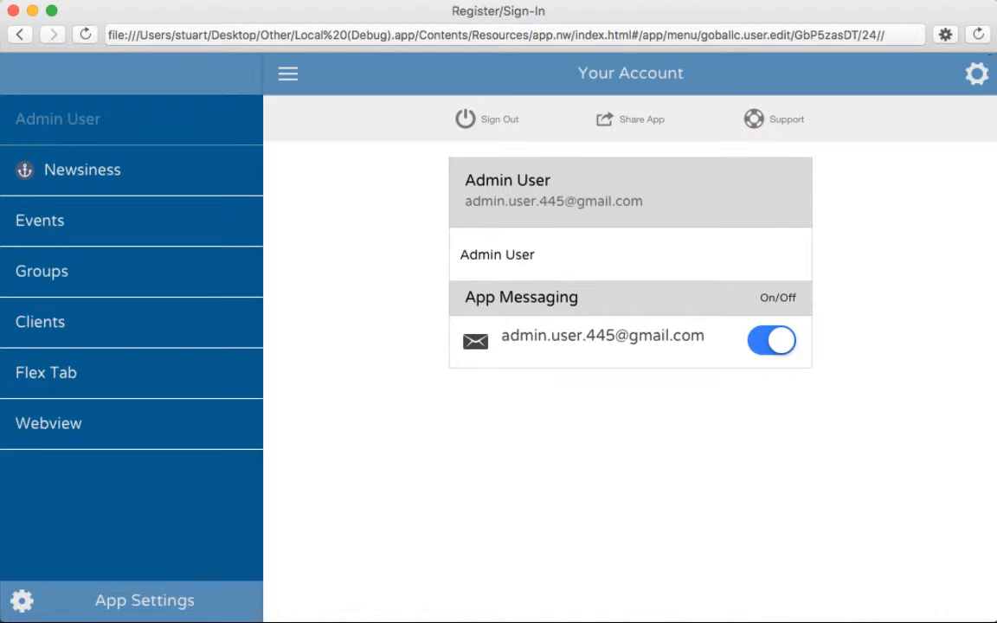
{"action": "left_click", "coordinate": [976, 73]}
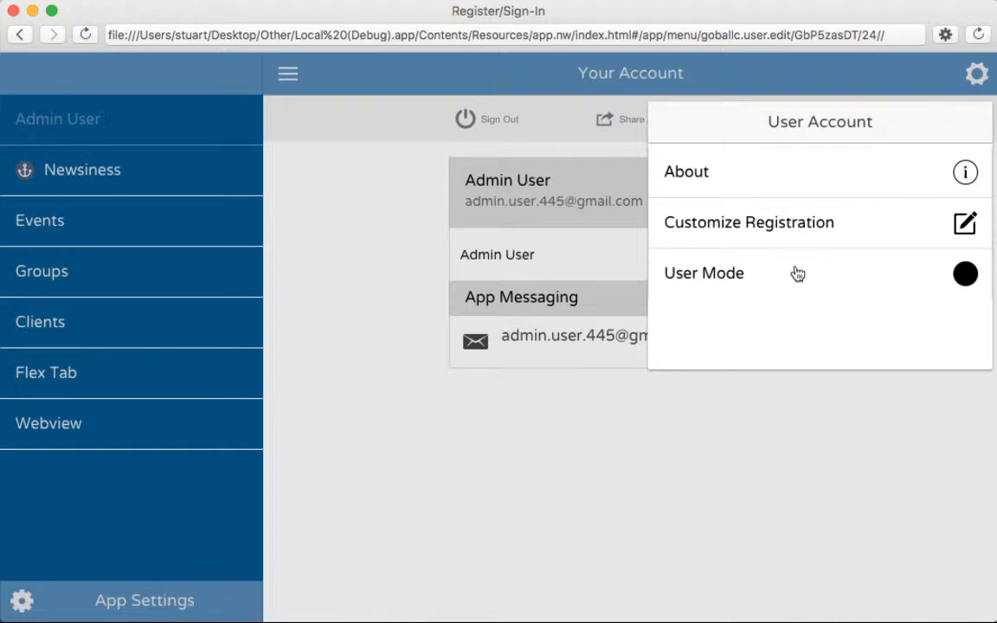
- Add a Text Input field labelled 'Zip Code' to the registration form
{"action": "left_click", "coordinate": [763, 226]}
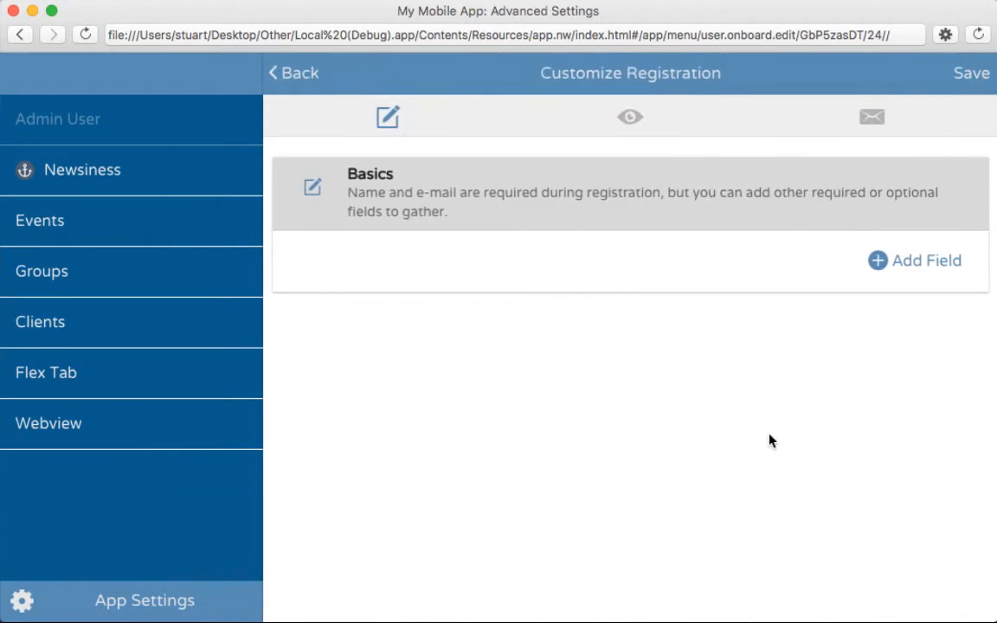
{"action": "left_click", "coordinate": [915, 263]}
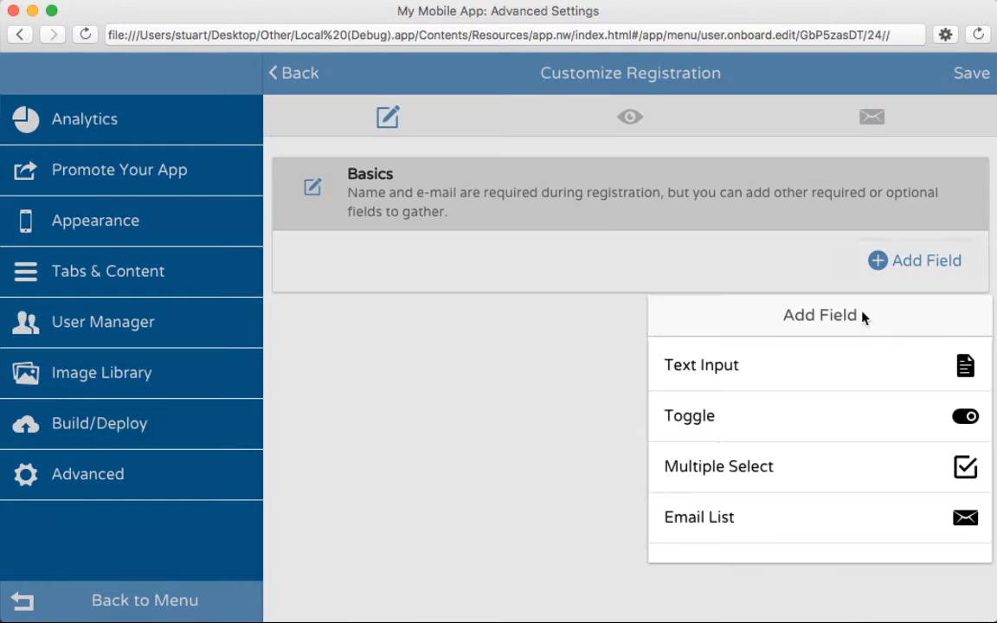
{"action": "left_click", "coordinate": [709, 364]}
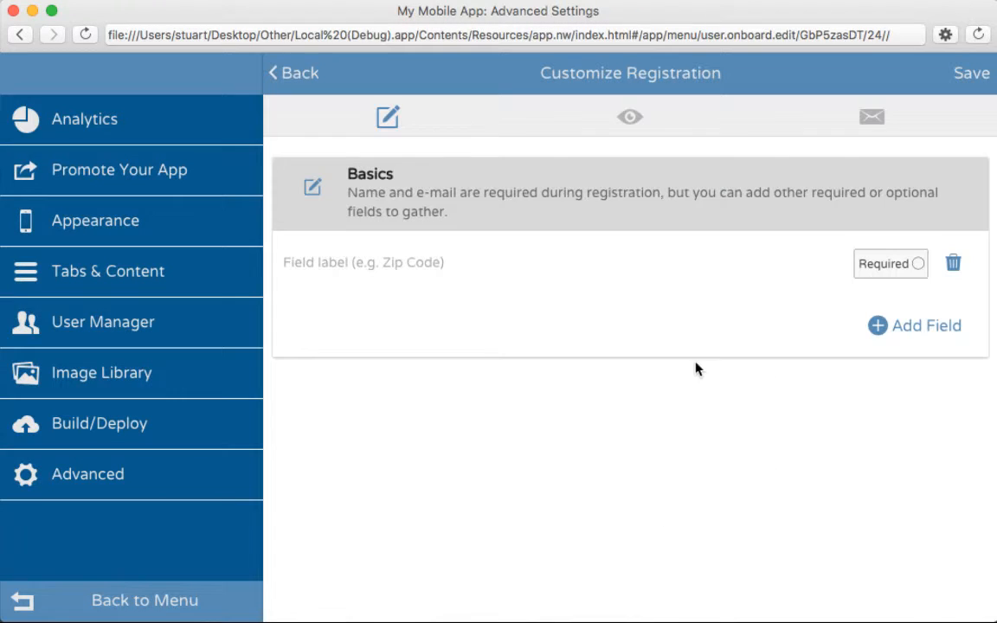
{"action": "left_click", "coordinate": [433, 260]}
{"action": "type", "text": "Z"}
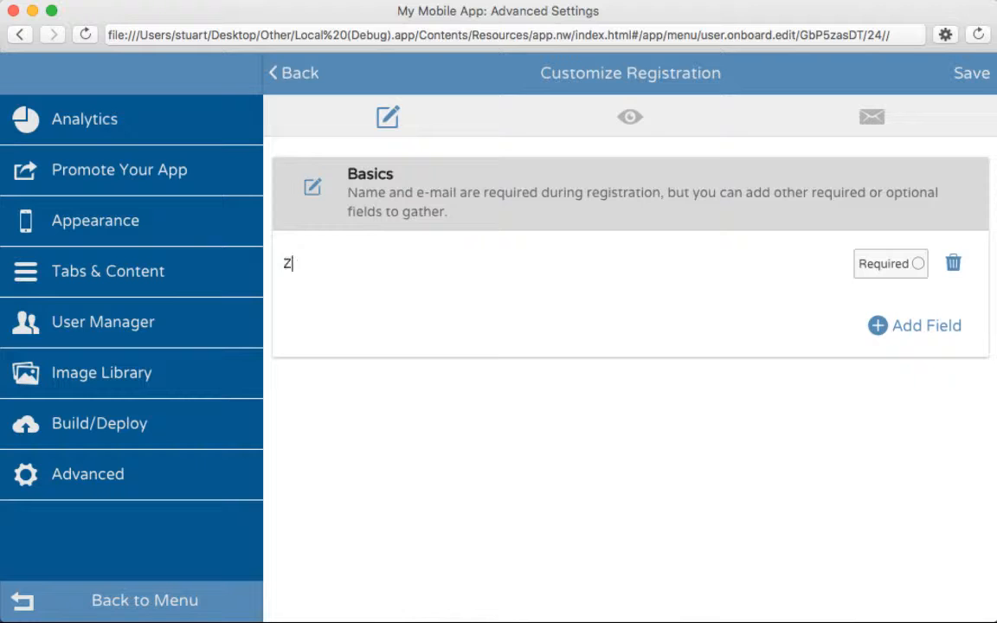
{"action": "type", "text": "ip Code"}
- Add an 'Are You Are Above 13 Years Old?' toggle field and make Zip Code required
{"action": "left_click", "coordinate": [881, 332]}
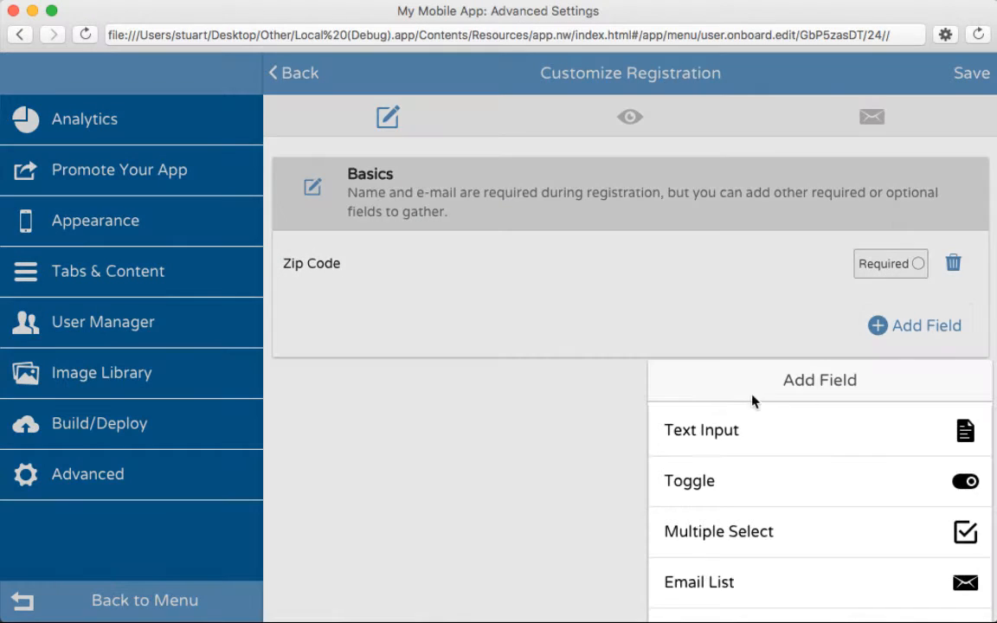
{"action": "left_click", "coordinate": [729, 485]}
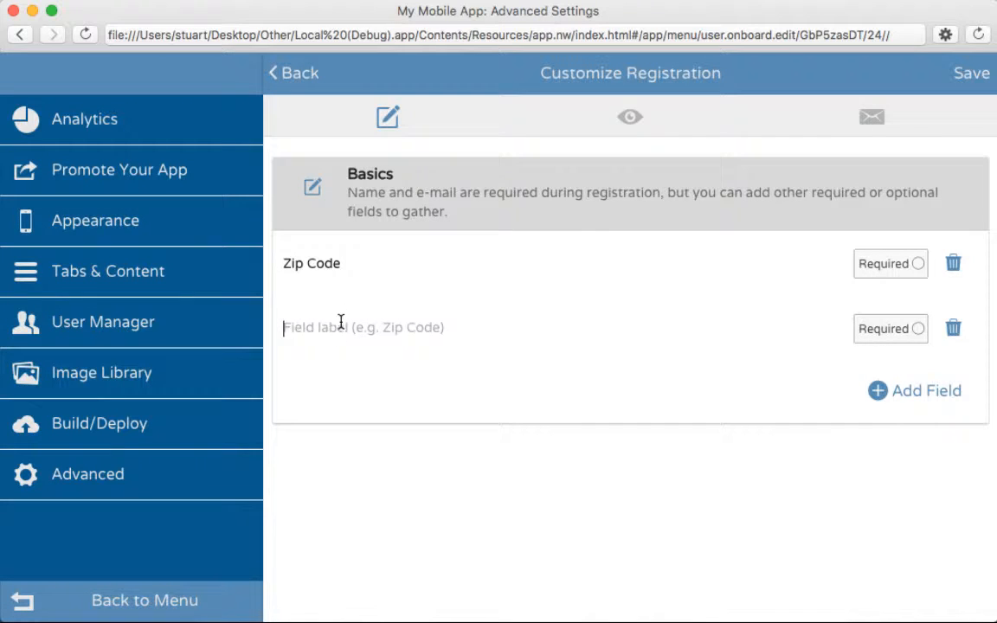
{"action": "left_click", "coordinate": [339, 329]}
{"action": "type", "text": "Are You"}
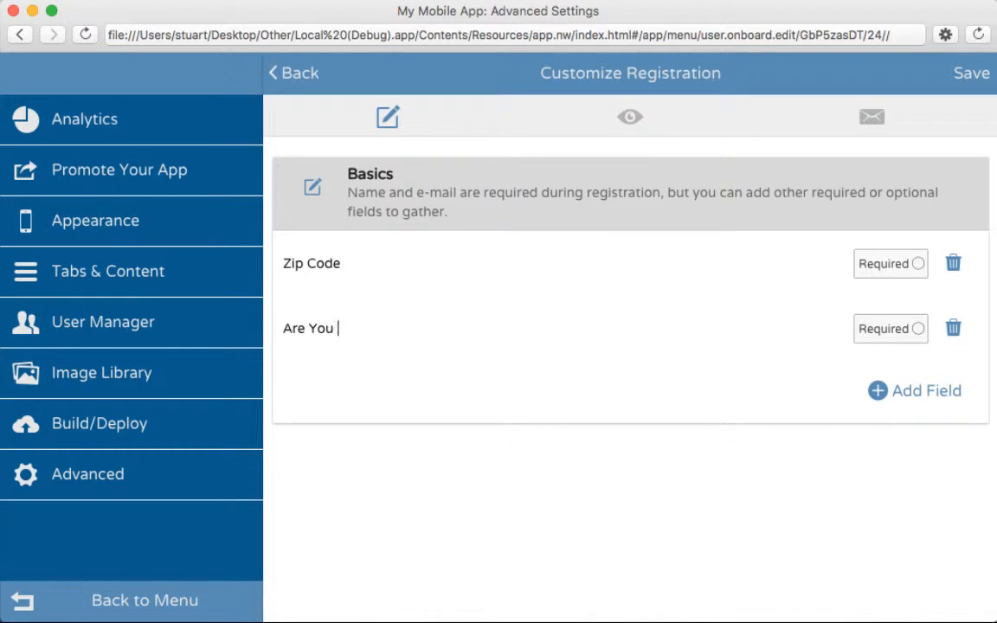
{"action": "type", "text": " Are Above 13"}
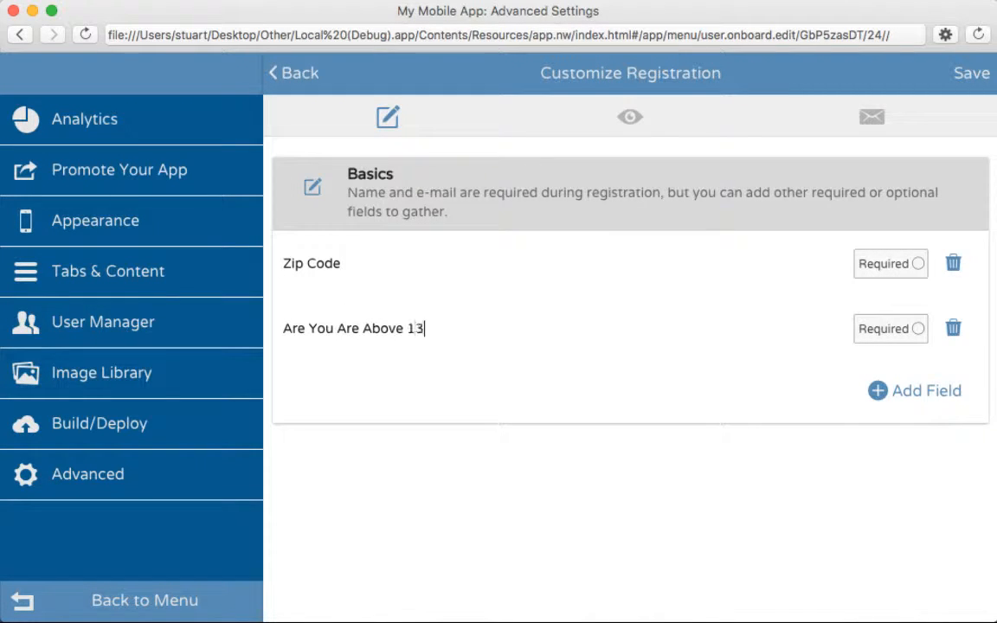
{"action": "type", "text": " Years Old?"}
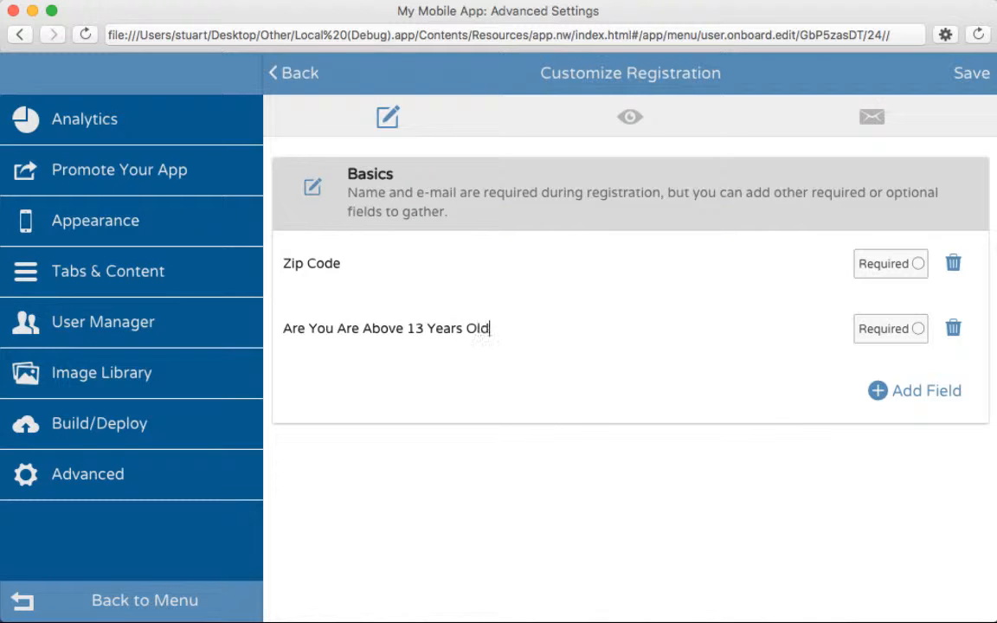
{"action": "left_click", "coordinate": [895, 263]}
{"action": "left_click", "coordinate": [889, 330]}
- Add a Multiple Select field labelled 'Your Favorite Fruits:'
{"action": "left_click", "coordinate": [915, 396]}
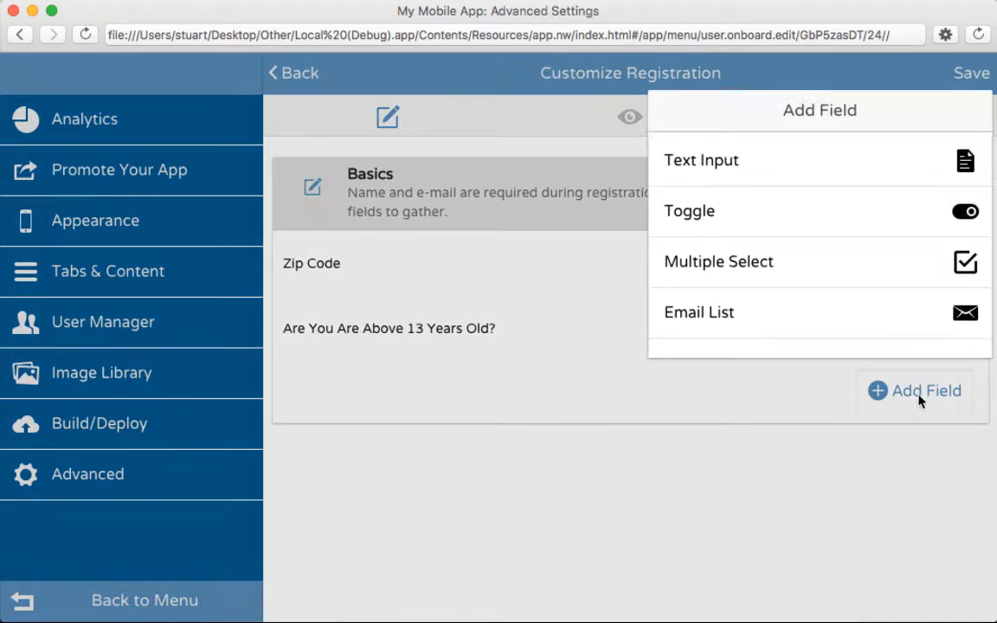
{"action": "left_click", "coordinate": [708, 267]}
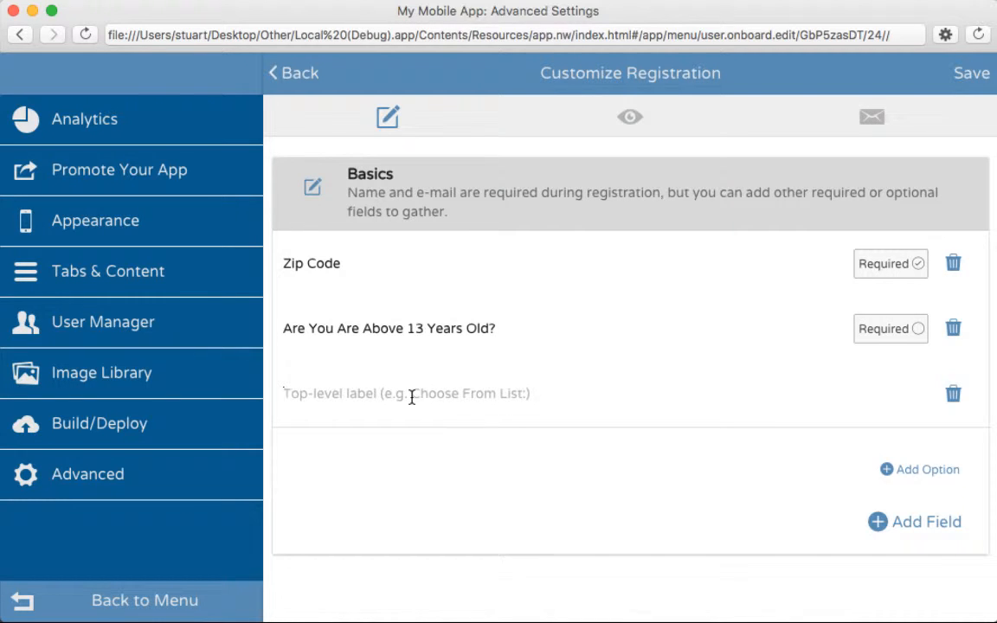
{"action": "type", "text": "Your Favorite Fruits:"}
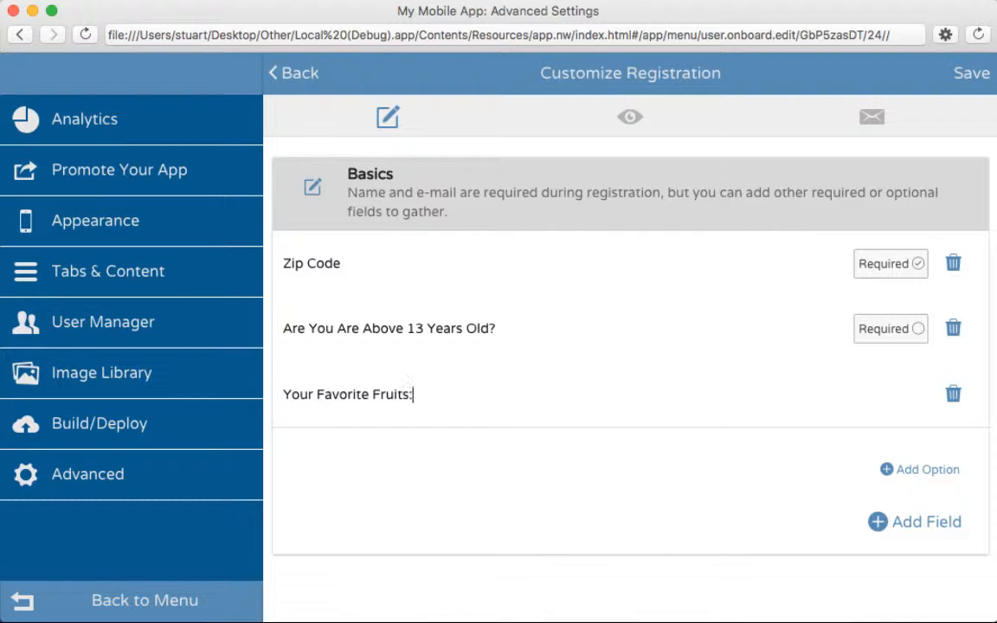
- Give the fruit field the options Bananas, Apples and Kiwi
{"action": "left_click", "coordinate": [883, 471]}
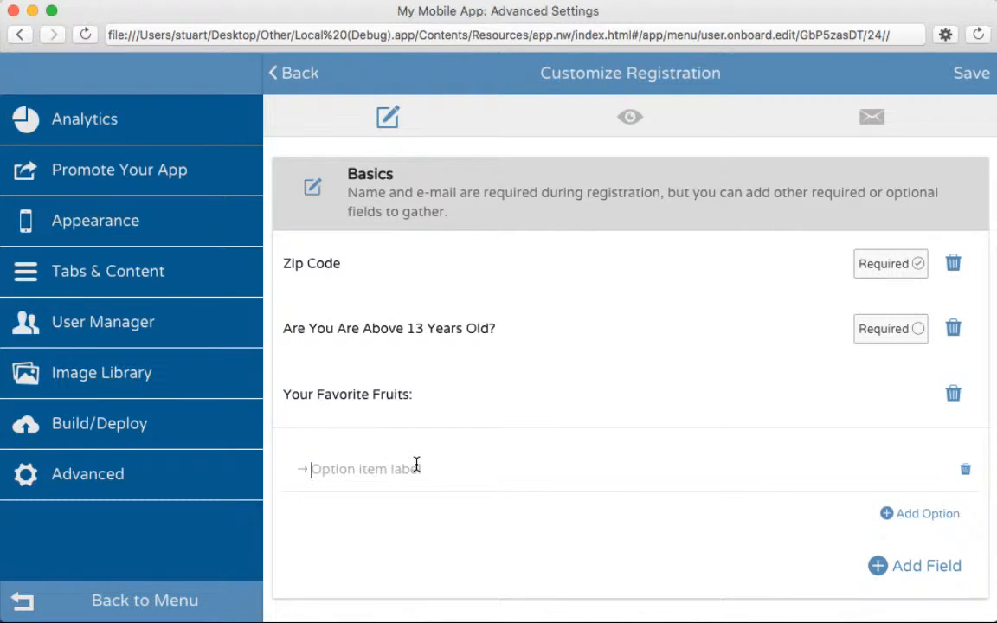
{"action": "type", "text": "Bananas"}
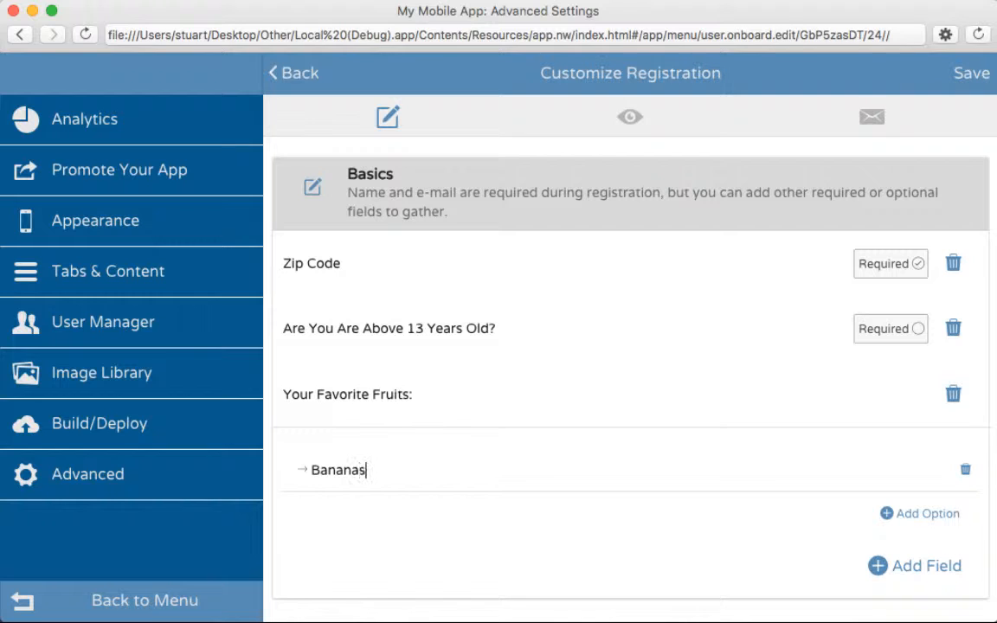
{"action": "left_click", "coordinate": [909, 515]}
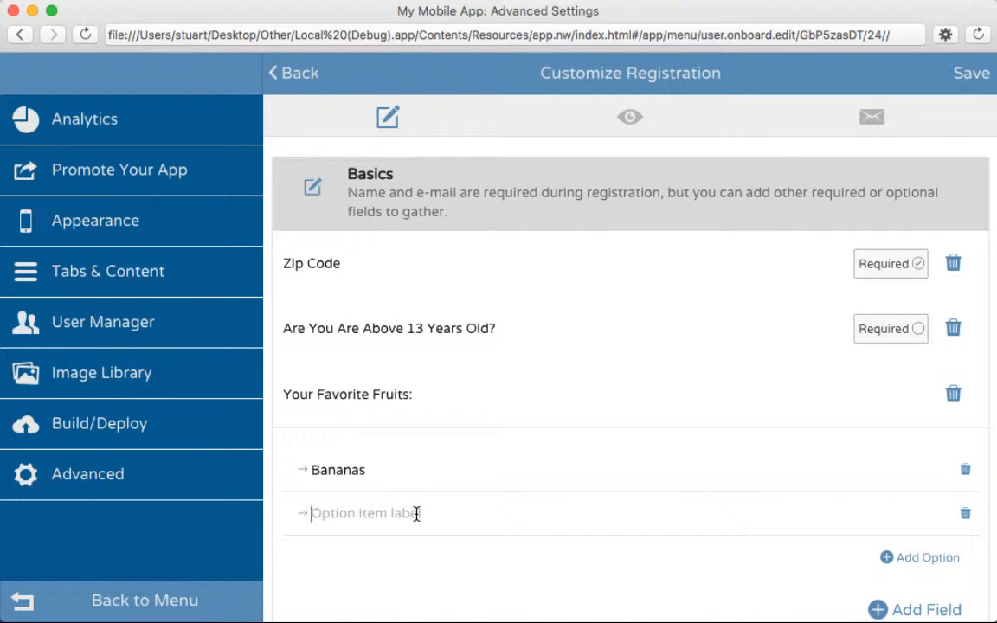
{"action": "type", "text": "Apples"}
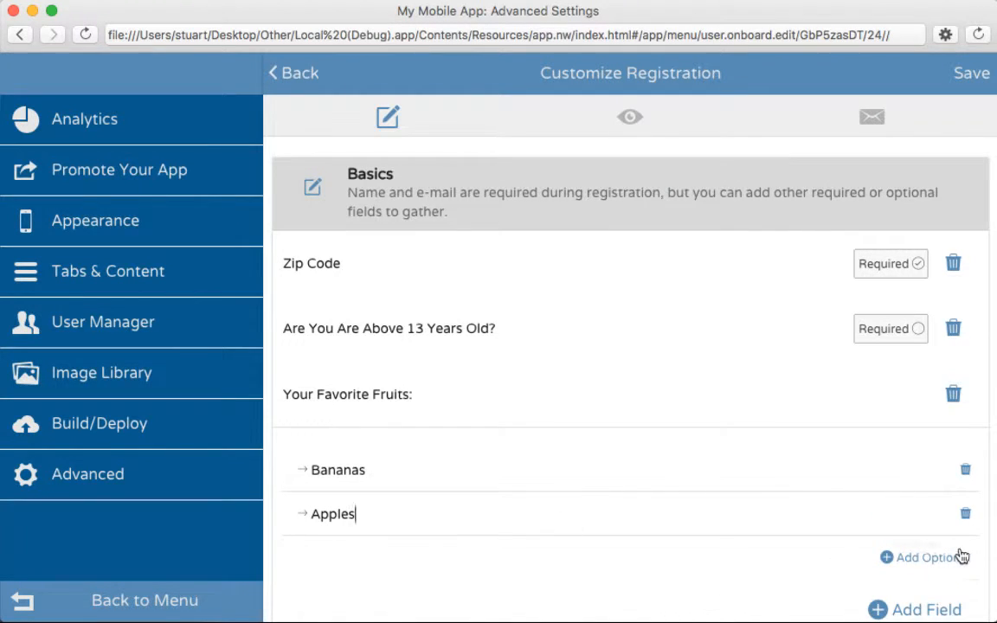
{"action": "left_click", "coordinate": [924, 557]}
{"action": "type", "text": "Kiwi"}
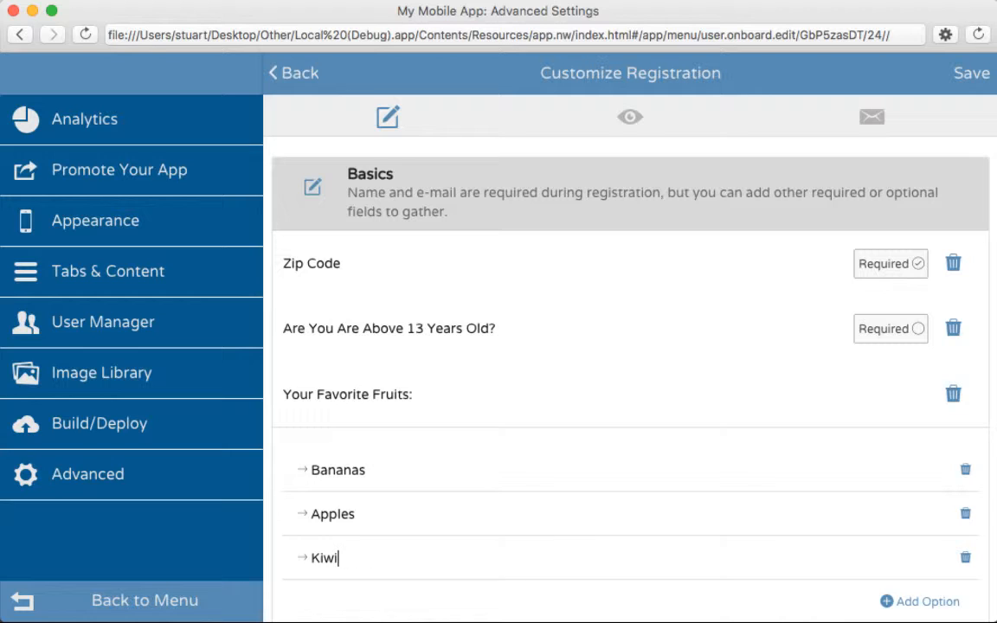
{"action": "scroll", "coordinate": [606, 452], "scroll_direction": "down", "scroll_amount": 1}
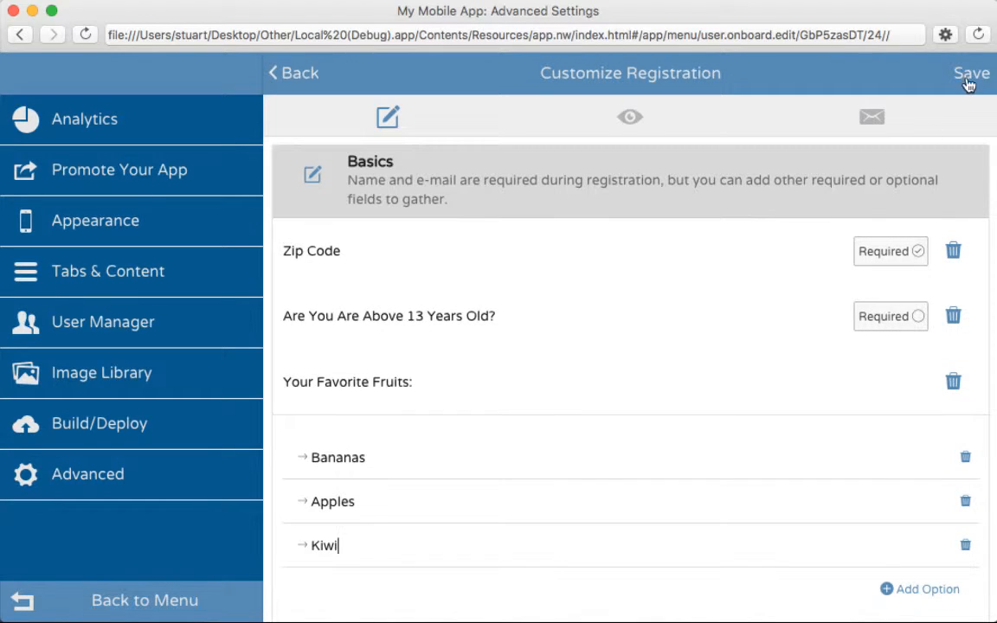
- Return to the account page and refresh it so the new registration fields appear
{"action": "left_click", "coordinate": [291, 78]}
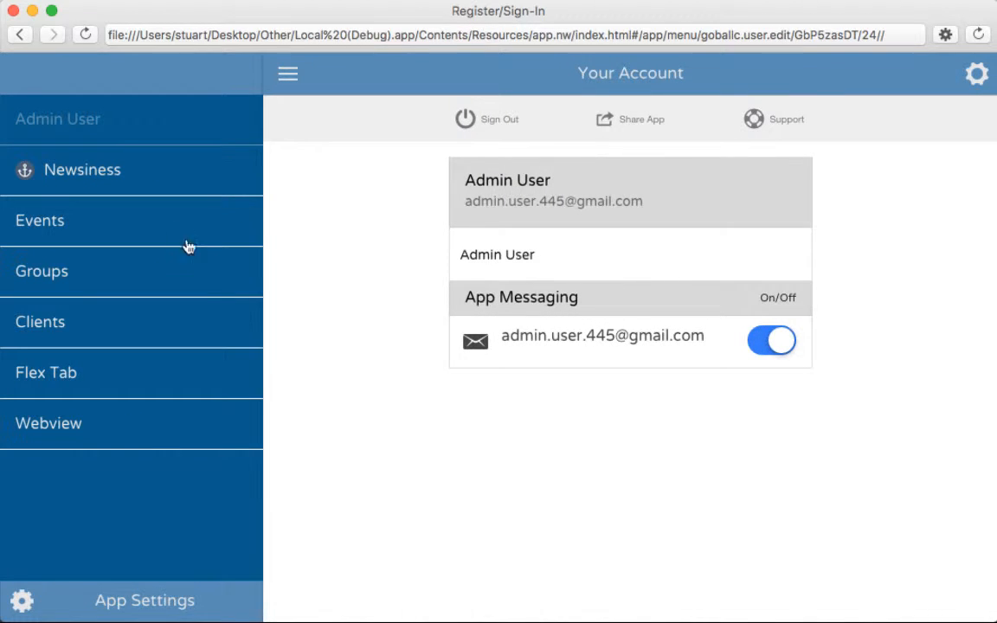
{"action": "left_click_drag", "start_coordinate": [135, 189], "coordinate": [152, 465]}
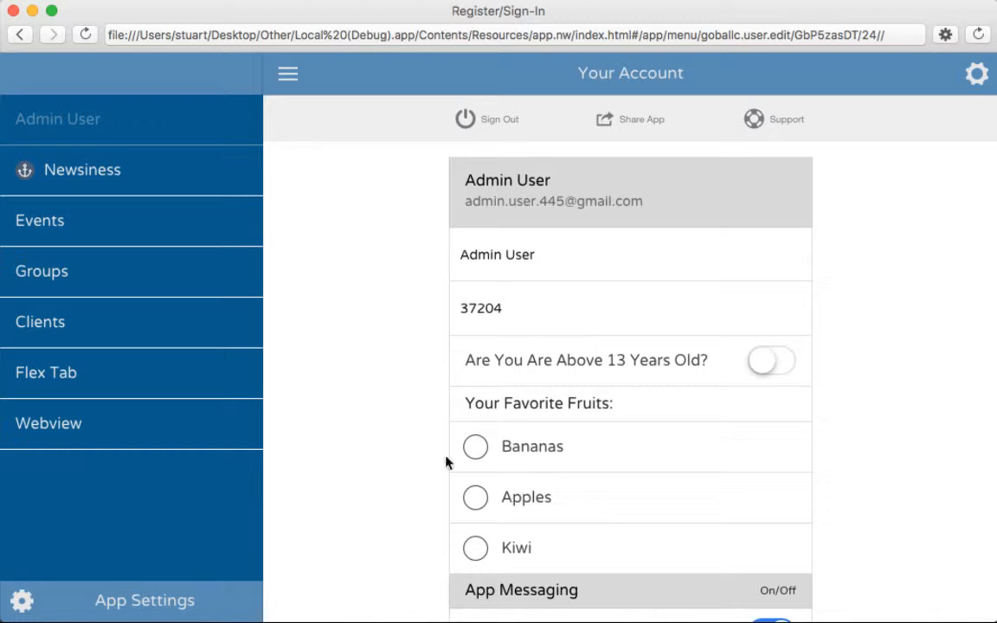
{"action": "scroll", "coordinate": [480, 418], "scroll_direction": "down", "scroll_amount": 1}
{"action": "scroll", "coordinate": [480, 418], "scroll_direction": "up", "scroll_amount": 1}
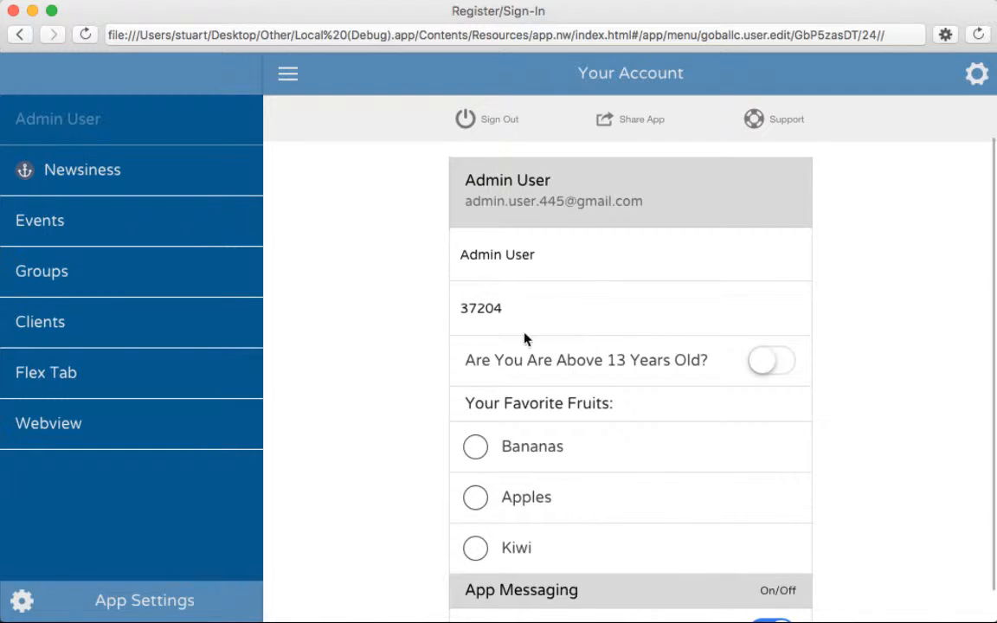
- Switch the over-13 toggle on and tick Bananas and Kiwi as favourite fruits
{"action": "left_click", "coordinate": [779, 358]}
{"action": "left_click", "coordinate": [502, 461]}
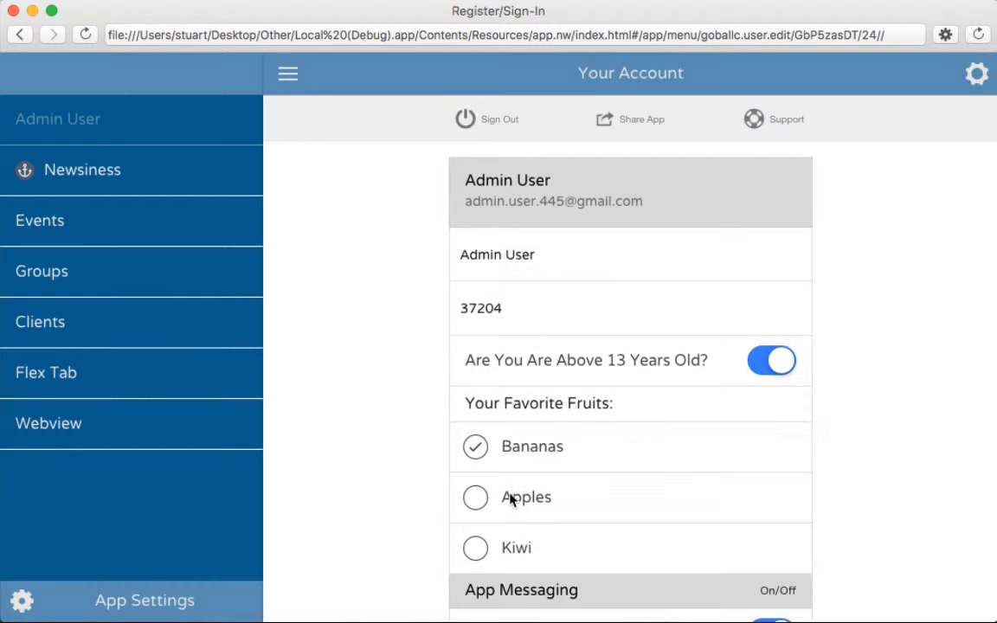
{"action": "left_click", "coordinate": [480, 545]}
{"action": "scroll", "coordinate": [378, 422], "scroll_direction": "down", "scroll_amount": 1}
{"action": "scroll", "coordinate": [380, 419], "scroll_direction": "up", "scroll_amount": 1}
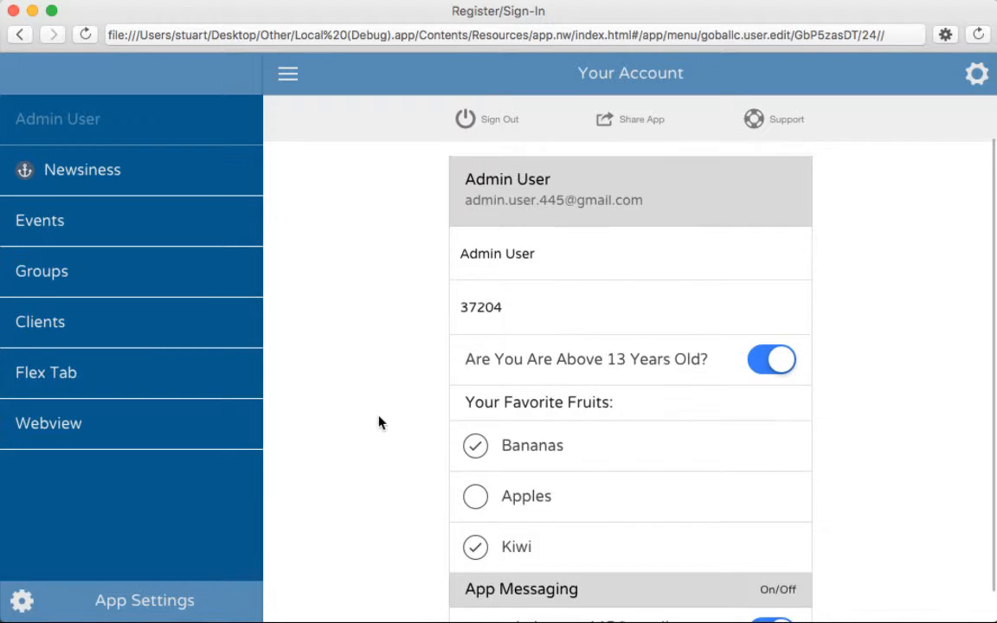
{"action": "scroll", "coordinate": [381, 418], "scroll_direction": "down", "scroll_amount": 1}
{"action": "scroll", "coordinate": [393, 402], "scroll_direction": "up", "scroll_amount": 1}
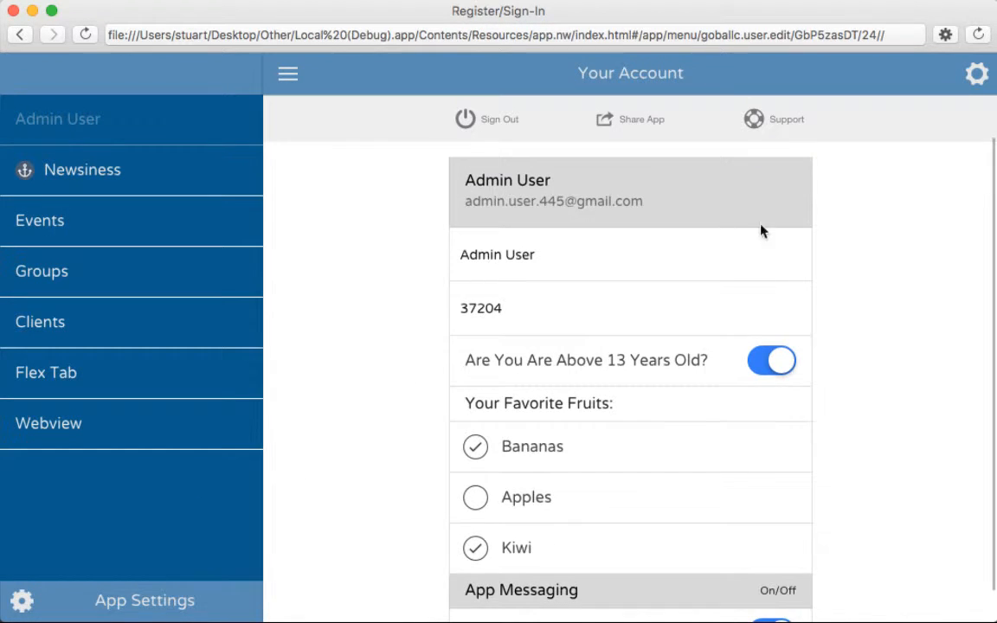
{"action": "left_click", "coordinate": [974, 75]}
- Add an Email List field labelled 'Join Our Newsletter?' and open its Mail List Settings
{"action": "left_click", "coordinate": [792, 227]}
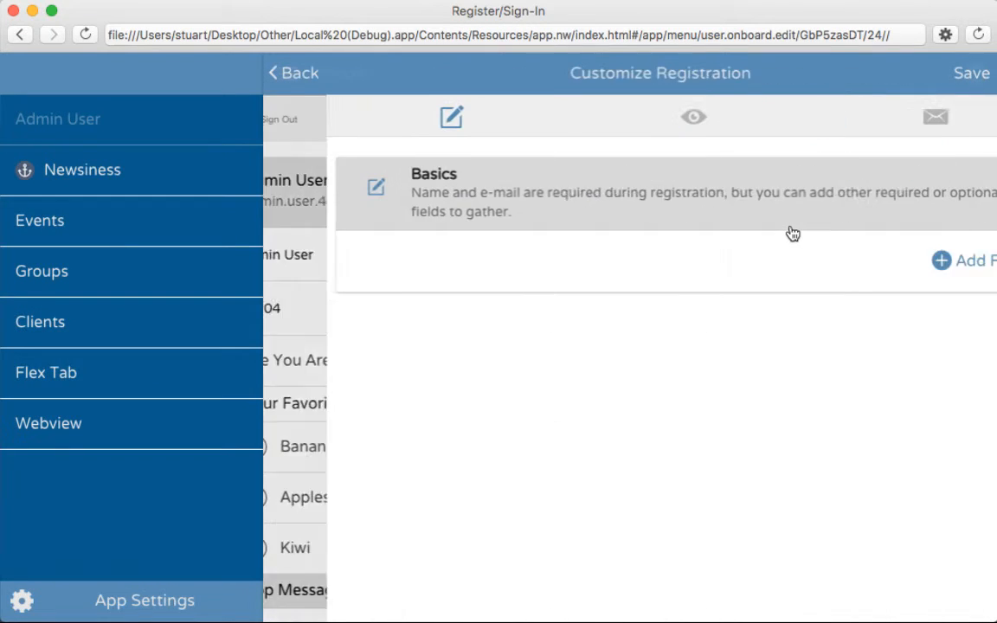
{"action": "scroll", "coordinate": [792, 234], "scroll_direction": "down", "scroll_amount": 2}
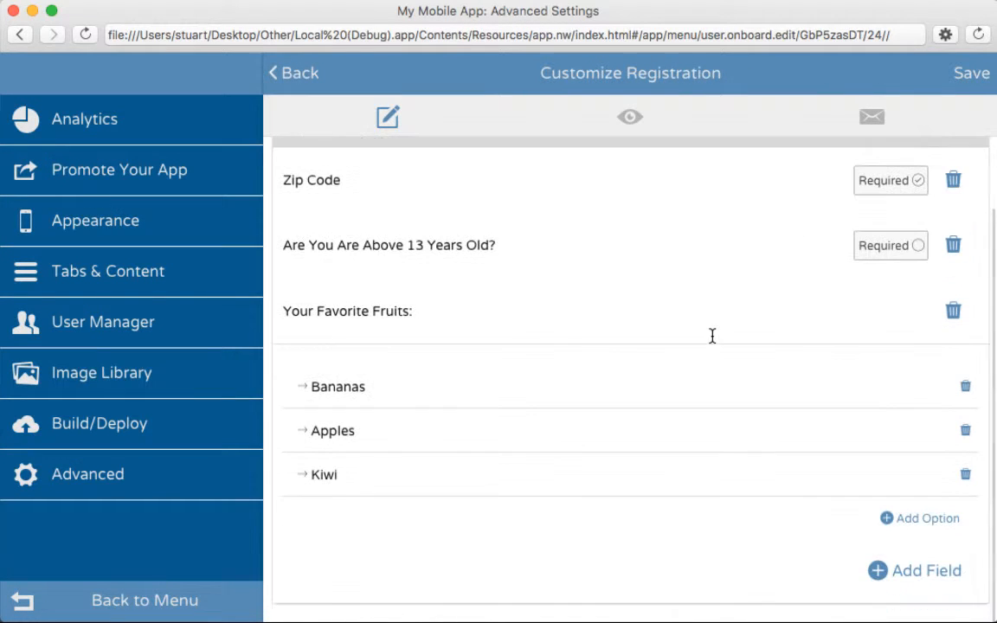
{"action": "left_click", "coordinate": [891, 581]}
{"action": "scroll", "coordinate": [733, 450], "scroll_direction": "down", "scroll_amount": 1}
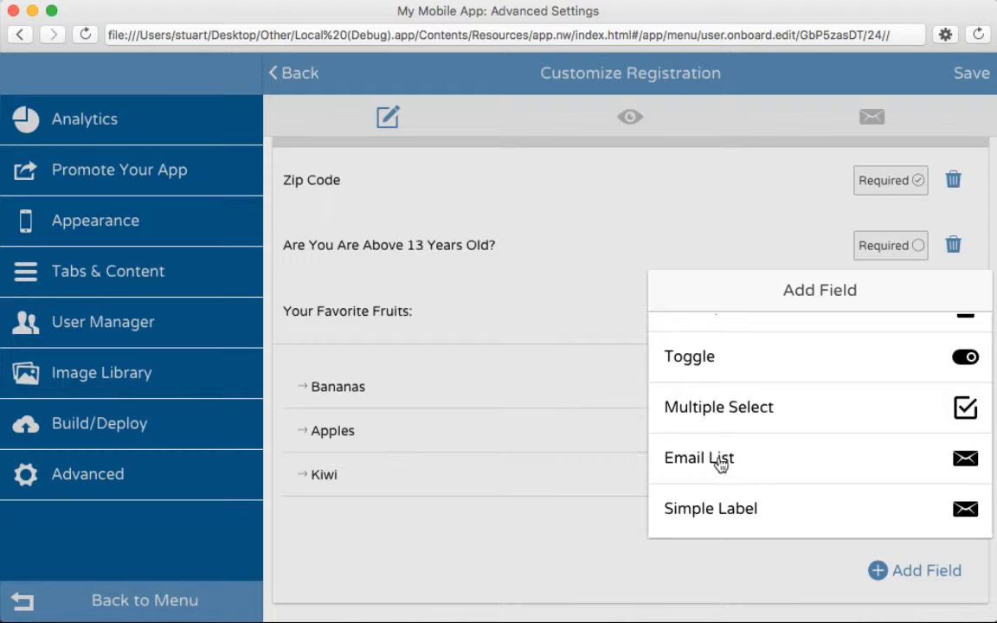
{"action": "left_click", "coordinate": [699, 460]}
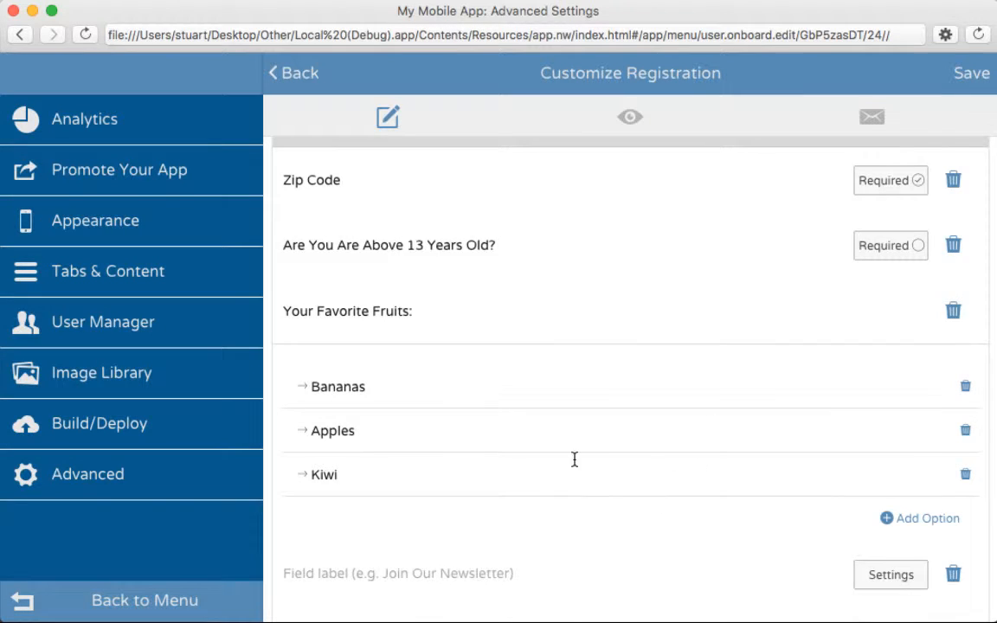
{"action": "scroll", "coordinate": [574, 460], "scroll_direction": "down", "scroll_amount": 1}
{"action": "left_click", "coordinate": [449, 522]}
{"action": "type", "text": "J"}
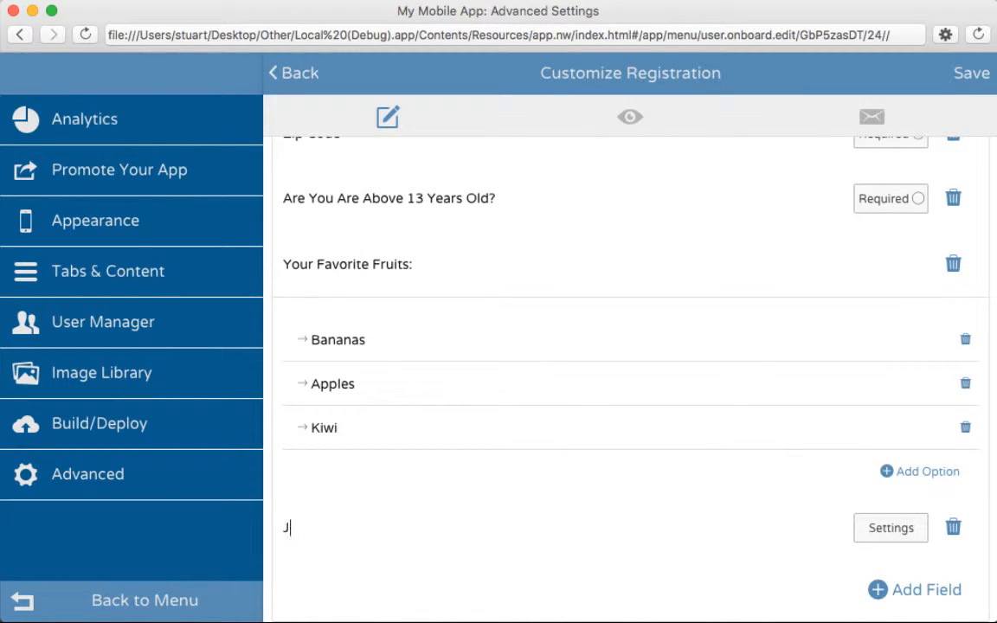
{"action": "type", "text": "oin Our New"}
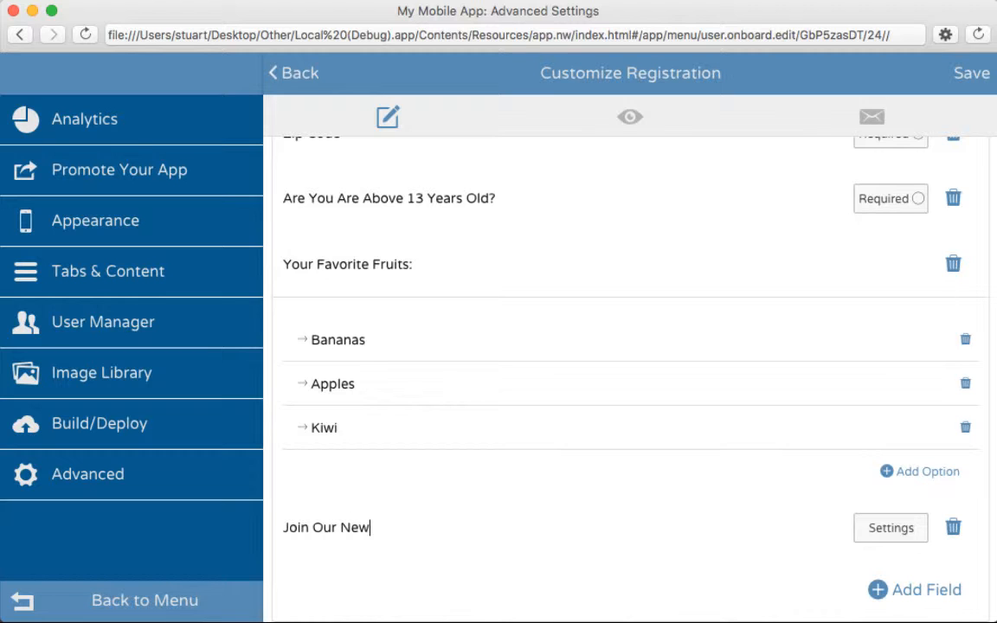
{"action": "type", "text": "sletter?"}
{"action": "left_click", "coordinate": [886, 529]}
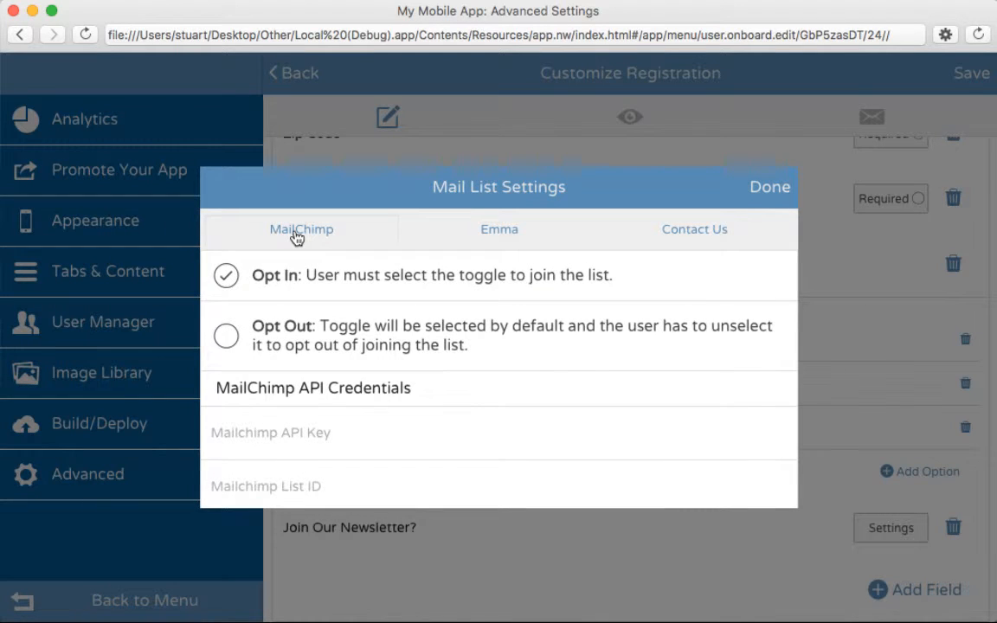
- Set the mailing list service to Emma with Opt Out selected, then confirm with Done
{"action": "left_click", "coordinate": [517, 238]}
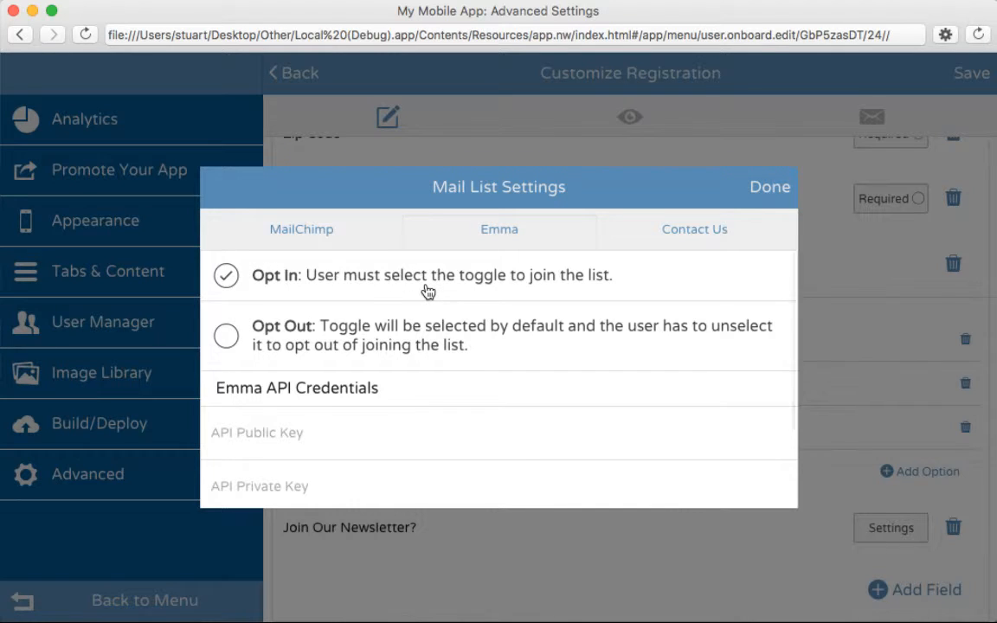
{"action": "left_click", "coordinate": [405, 344]}
{"action": "scroll", "coordinate": [405, 345], "scroll_direction": "down", "scroll_amount": 2}
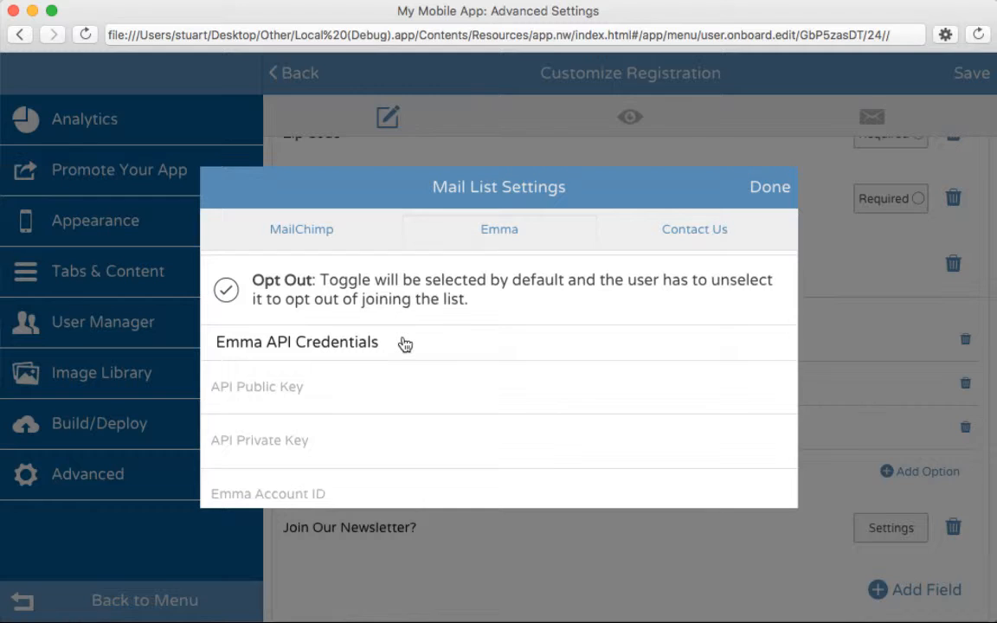
{"action": "scroll", "coordinate": [405, 344], "scroll_direction": "down", "scroll_amount": 3}
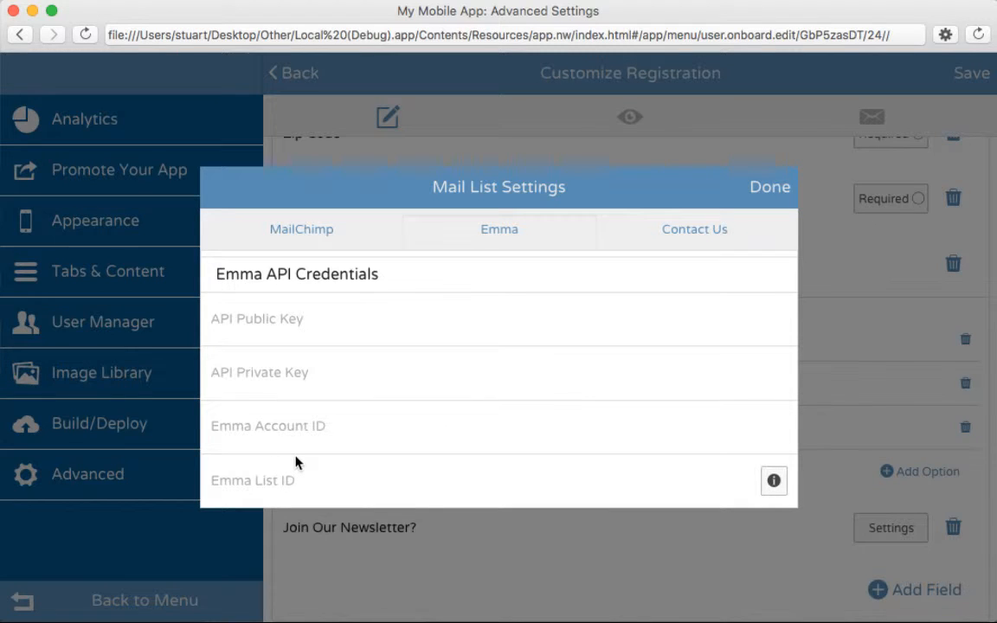
{"action": "left_click", "coordinate": [325, 231]}
{"action": "scroll", "coordinate": [370, 307], "scroll_direction": "up", "scroll_amount": 5}
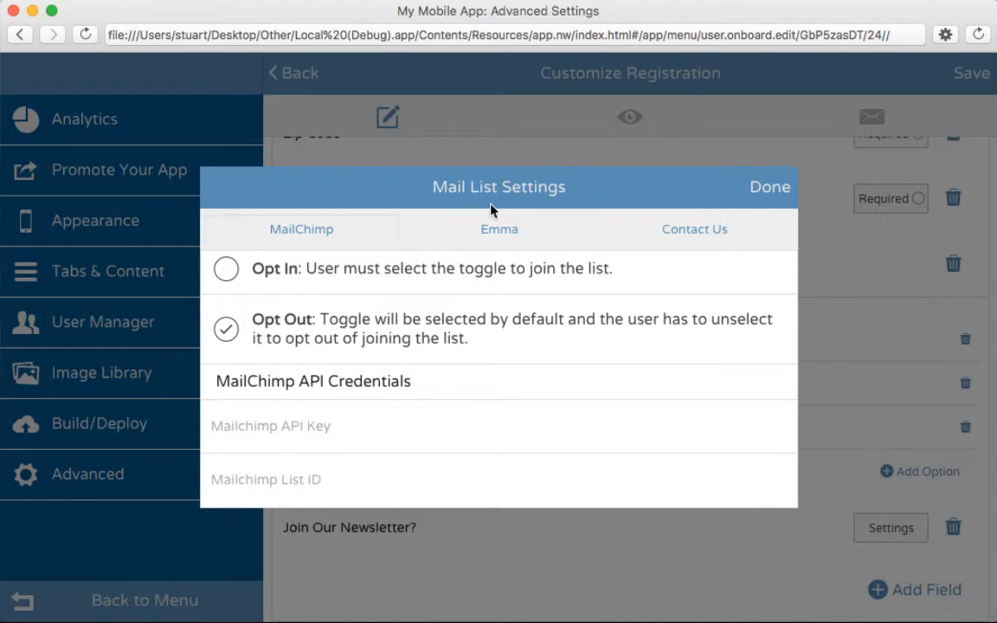
{"action": "left_click", "coordinate": [491, 227]}
{"action": "left_click", "coordinate": [767, 192]}
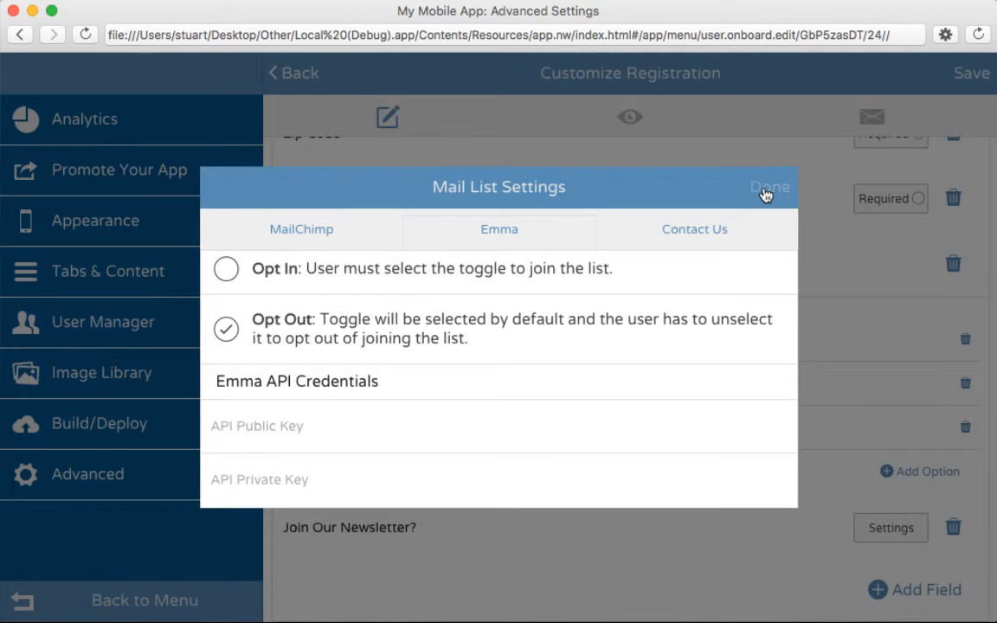
- Delete the 'Join Our Newsletter?' field, save the registration form, and go back to the account page
{"action": "scroll", "coordinate": [705, 539], "scroll_direction": "down", "scroll_amount": 1}
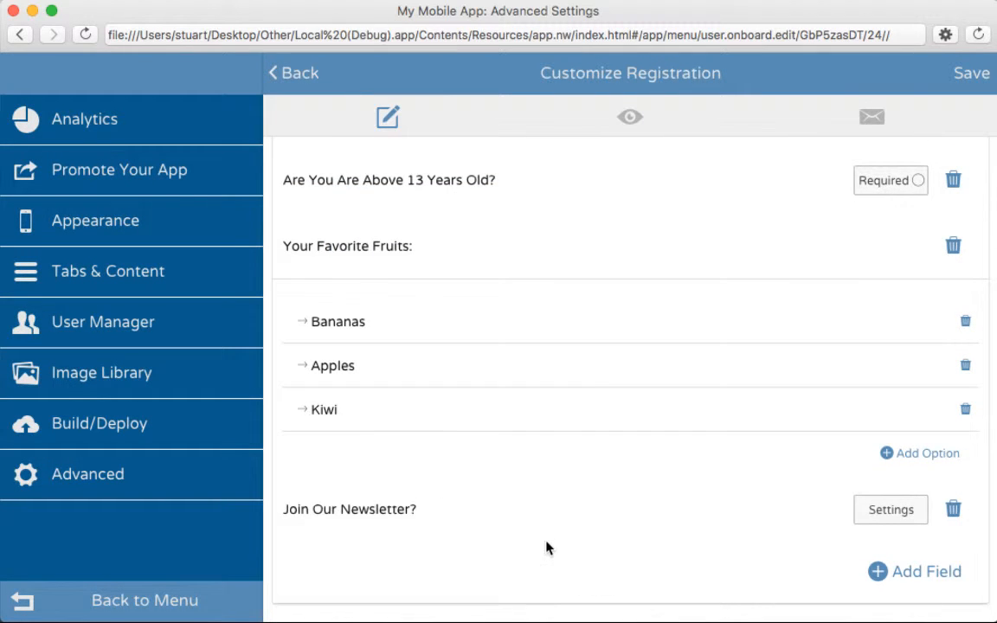
{"action": "left_click", "coordinate": [954, 510]}
{"action": "scroll", "coordinate": [736, 485], "scroll_direction": "up", "scroll_amount": 4}
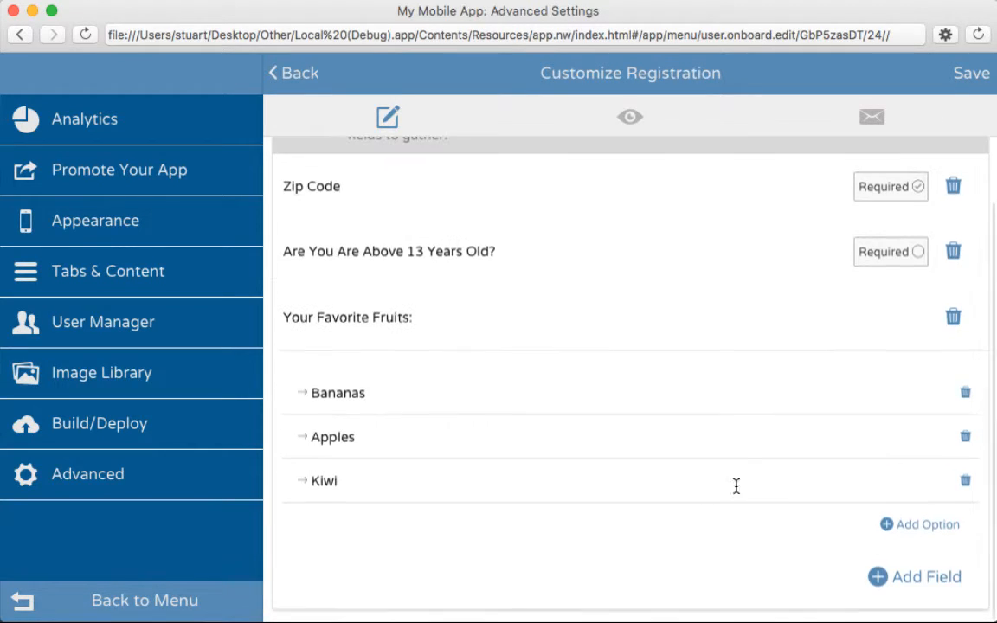
{"action": "left_click", "coordinate": [963, 80]}
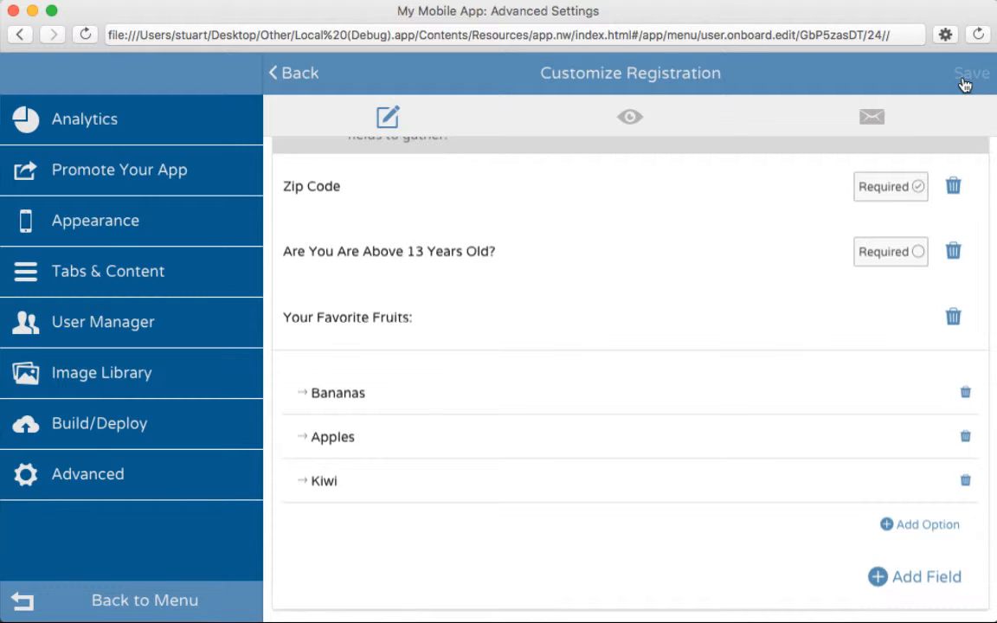
{"action": "left_click", "coordinate": [307, 82]}
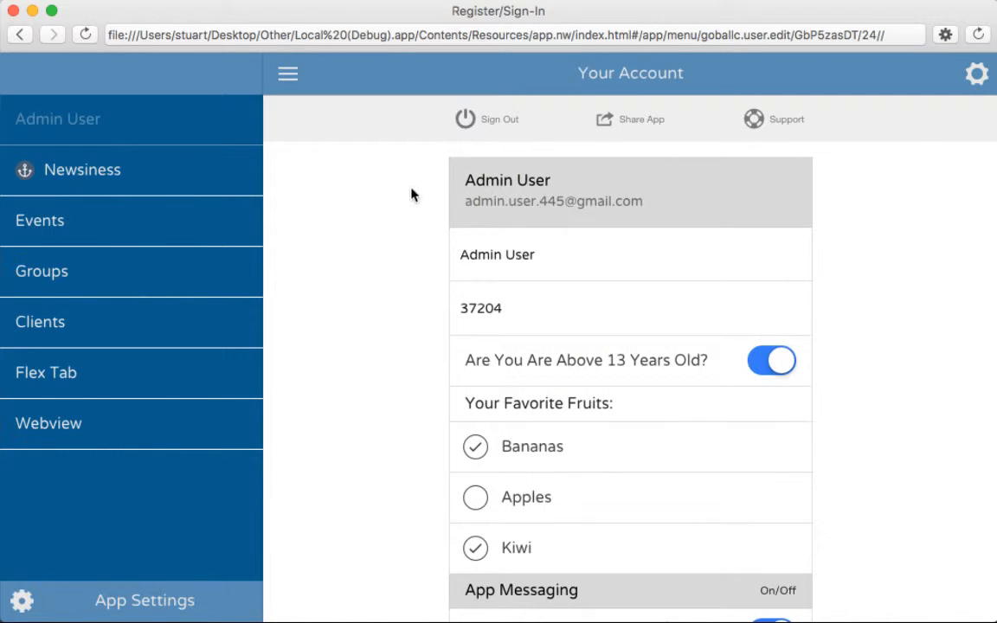
- Sign out and validate a new test user's e-mail address with the emailed PIN
{"action": "left_click", "coordinate": [498, 129]}
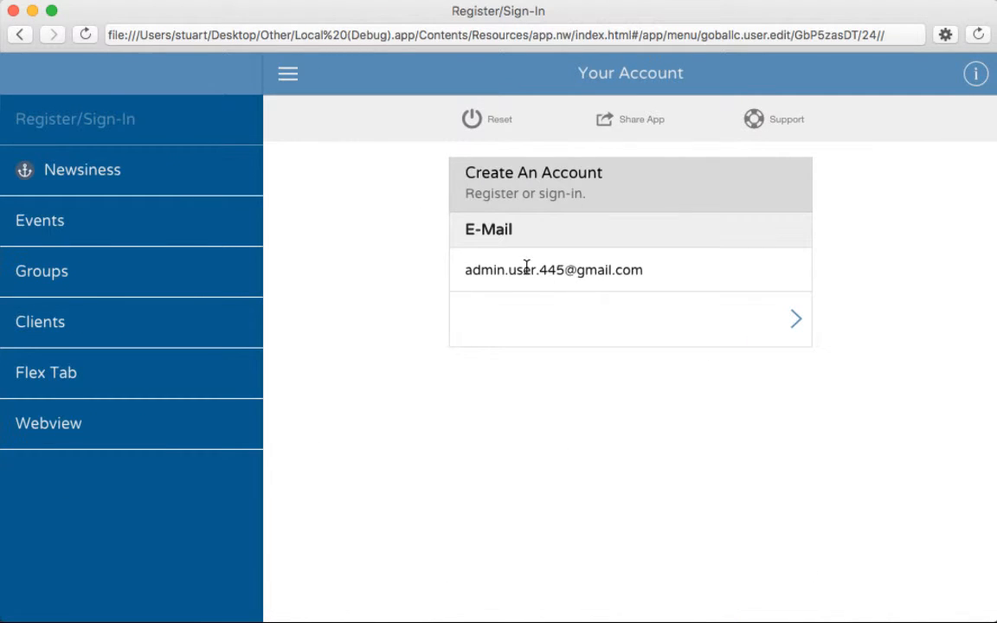
{"action": "double_click", "coordinate": [485, 269]}
{"action": "type", "text": "joe"}
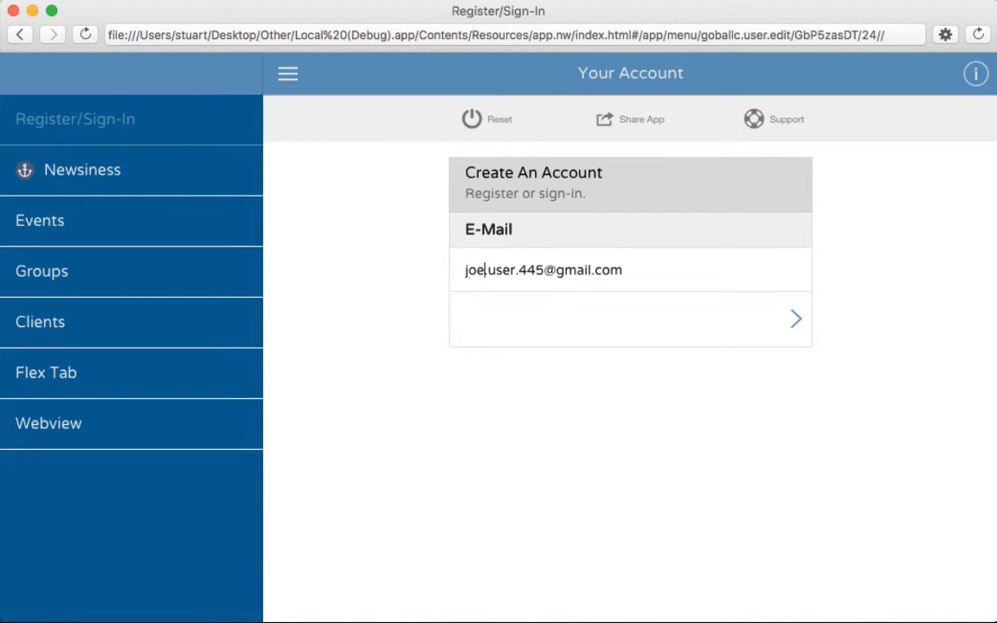
{"action": "left_click", "coordinate": [797, 322]}
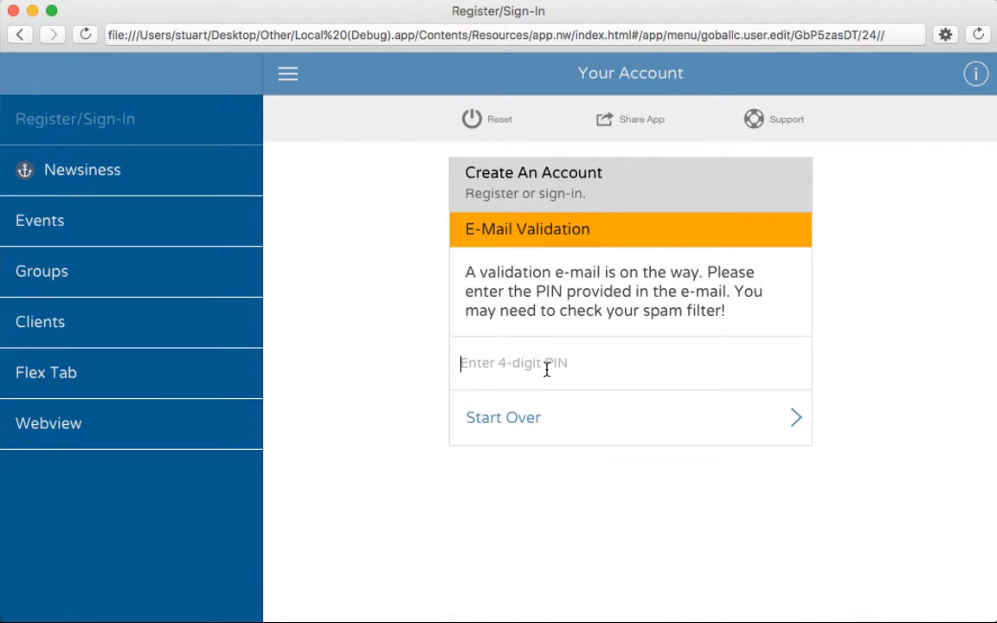
{"action": "left_click", "coordinate": [800, 420]}
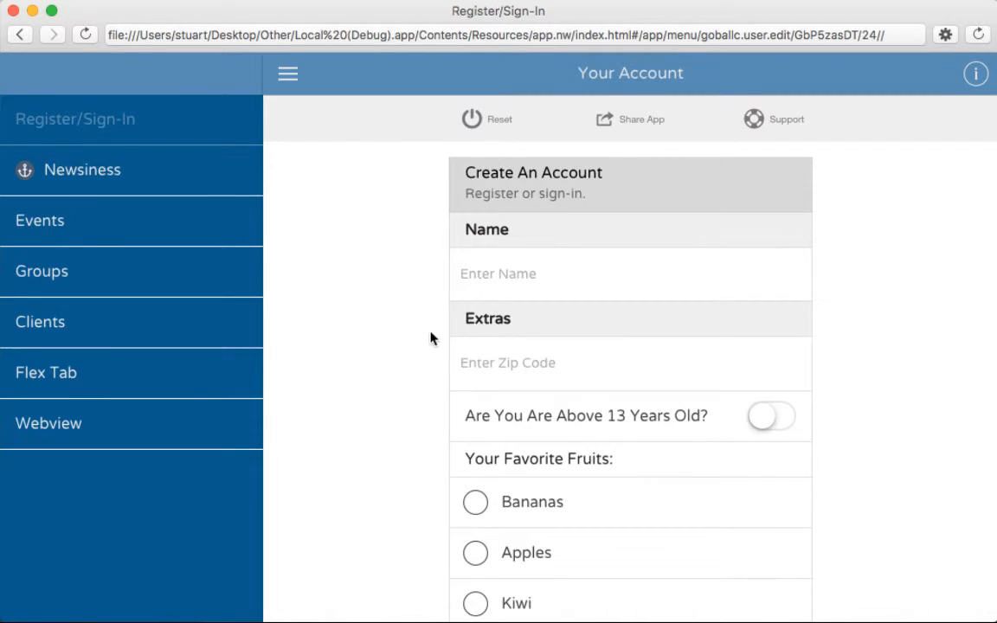
- Enter the test user's name and zip code 37204 on the registration form
{"action": "scroll", "coordinate": [423, 333], "scroll_direction": "down", "scroll_amount": 1}
{"action": "scroll", "coordinate": [432, 329], "scroll_direction": "up", "scroll_amount": 1}
{"action": "left_click", "coordinate": [499, 275]}
{"action": "type", "text": "Joe User"}
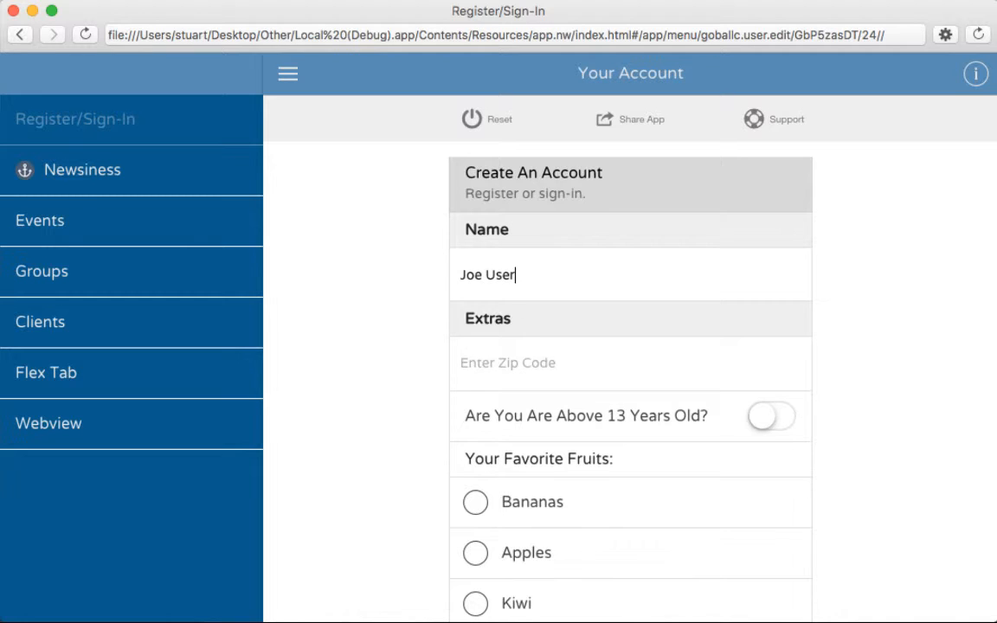
{"action": "left_click", "coordinate": [556, 363]}
{"action": "type", "text": "37204"}
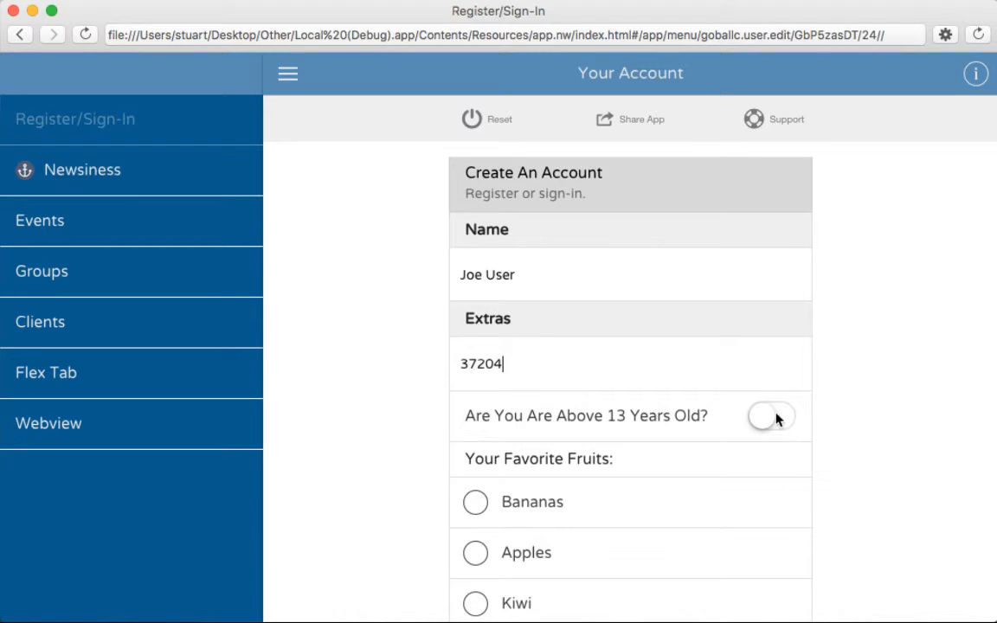
- Switch the age toggle on, tick Bananas, Apples and Kiwi, and submit the registration
{"action": "left_click", "coordinate": [772, 417]}
{"action": "left_click", "coordinate": [634, 501]}
{"action": "left_click", "coordinate": [561, 555]}
{"action": "left_click", "coordinate": [571, 602]}
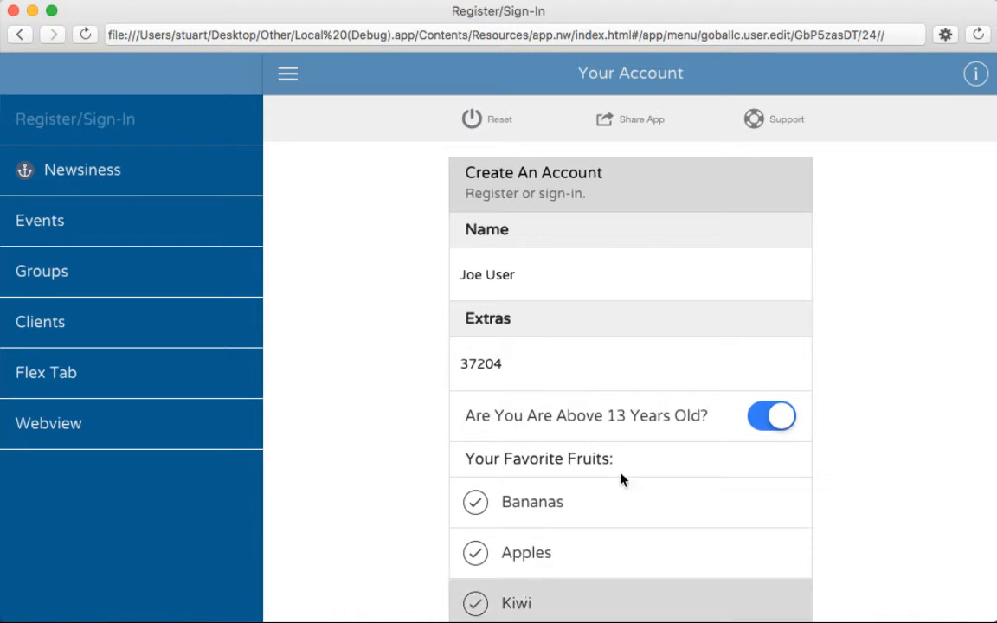
{"action": "scroll", "coordinate": [620, 478], "scroll_direction": "down", "scroll_amount": 1}
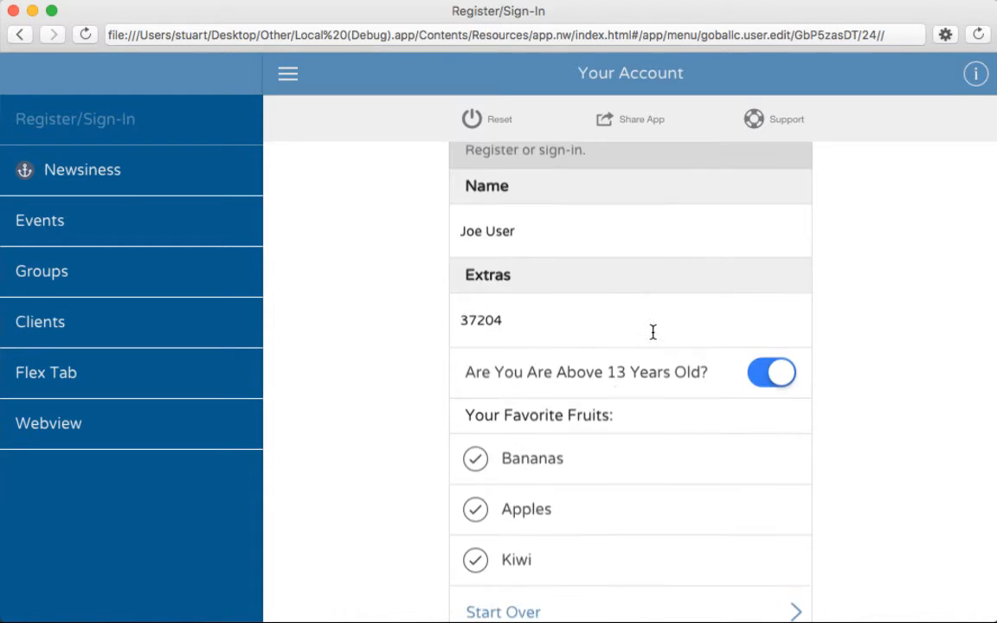
{"action": "left_click", "coordinate": [791, 613]}
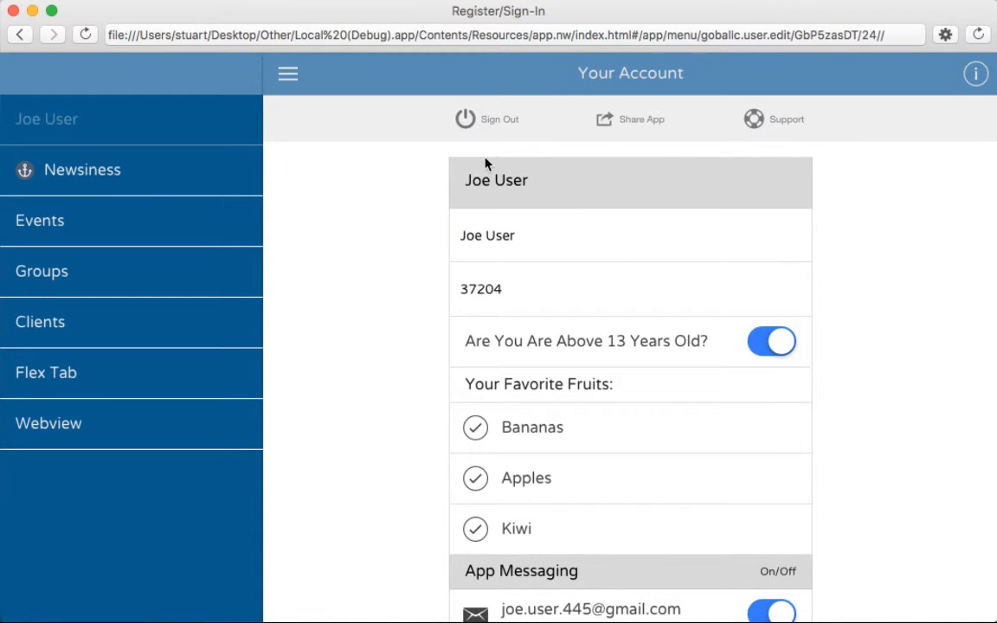
{"action": "left_click", "coordinate": [487, 117]}
- Sign back in with the admin e-mail and password, then open Customize Registration
{"action": "left_click_drag", "start_coordinate": [485, 270], "coordinate": [464, 270]}
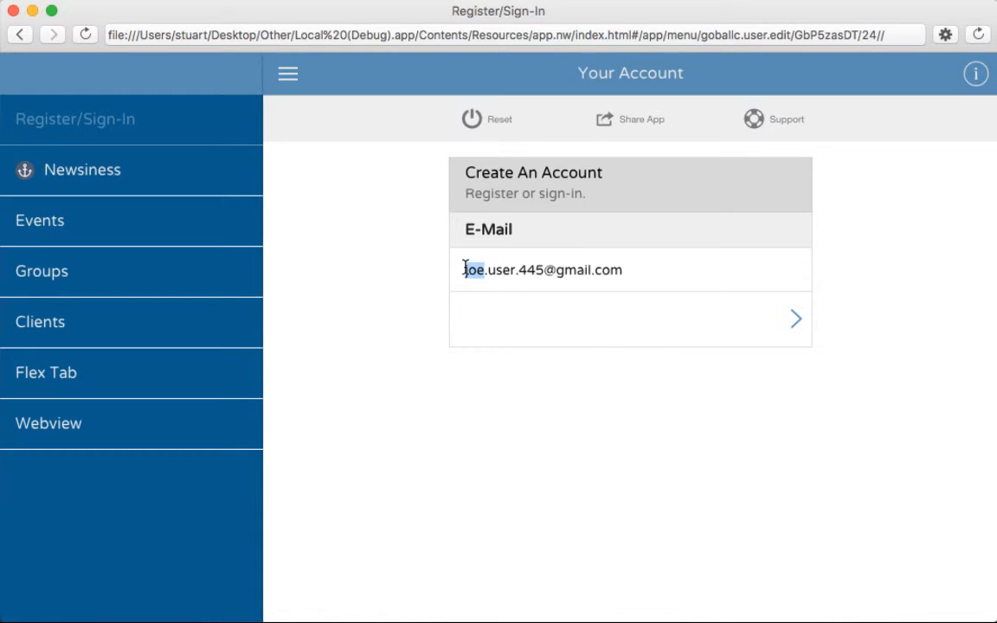
{"action": "type", "text": "admin"}
{"action": "key", "text": "Return"}
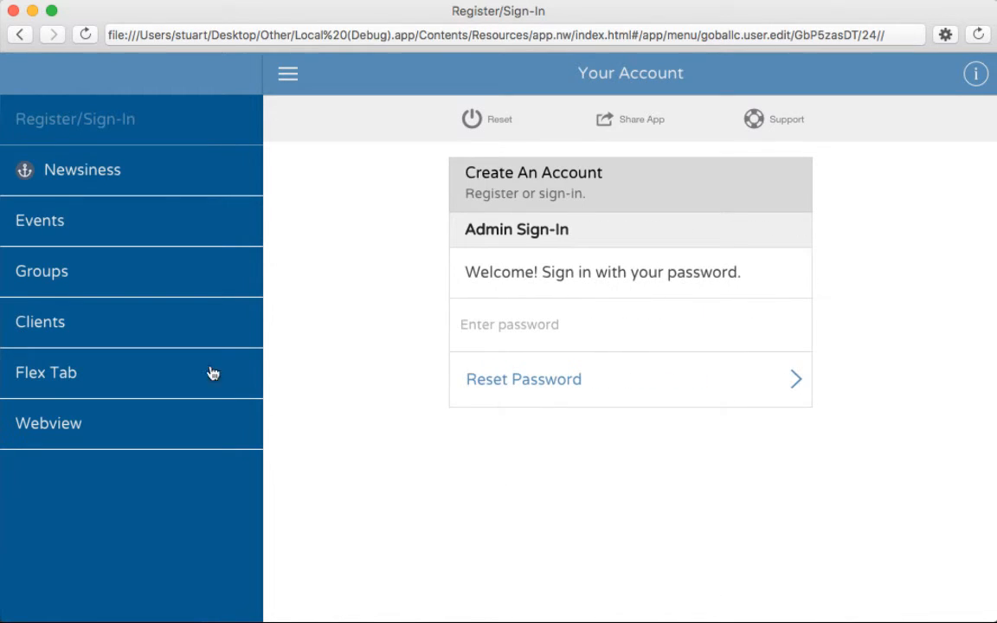
{"action": "left_click", "coordinate": [529, 323]}
{"action": "type", "text": "a•••••"}
{"action": "key", "text": "Return"}
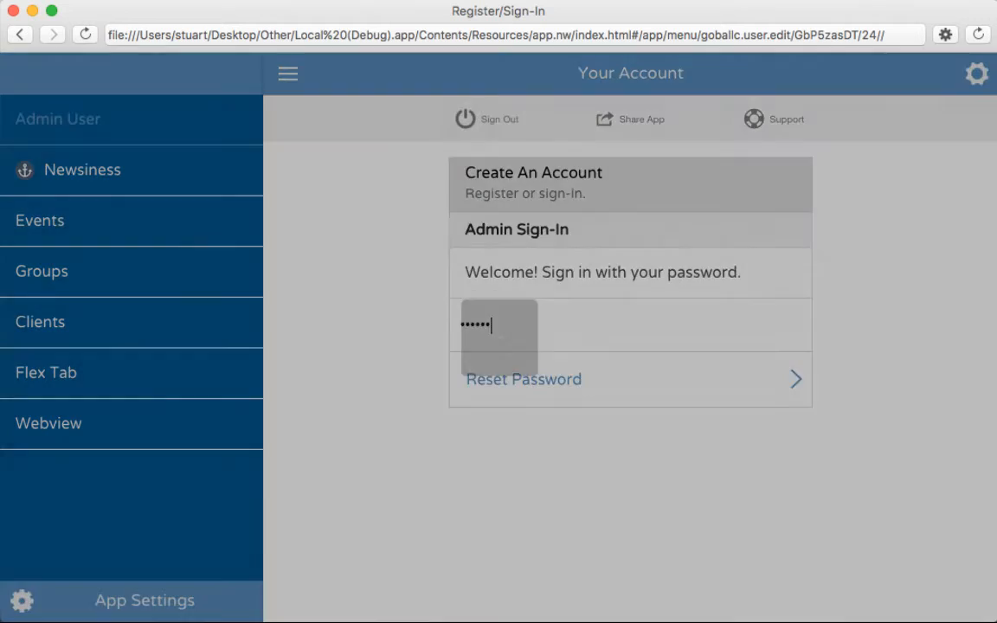
{"action": "left_click", "coordinate": [976, 73]}
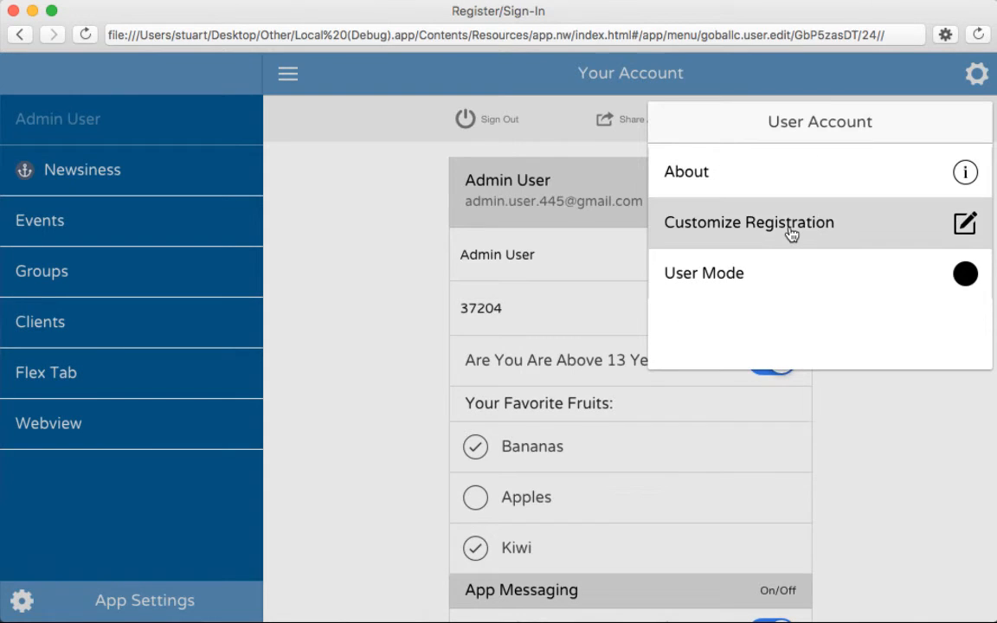
{"action": "left_click", "coordinate": [790, 228]}
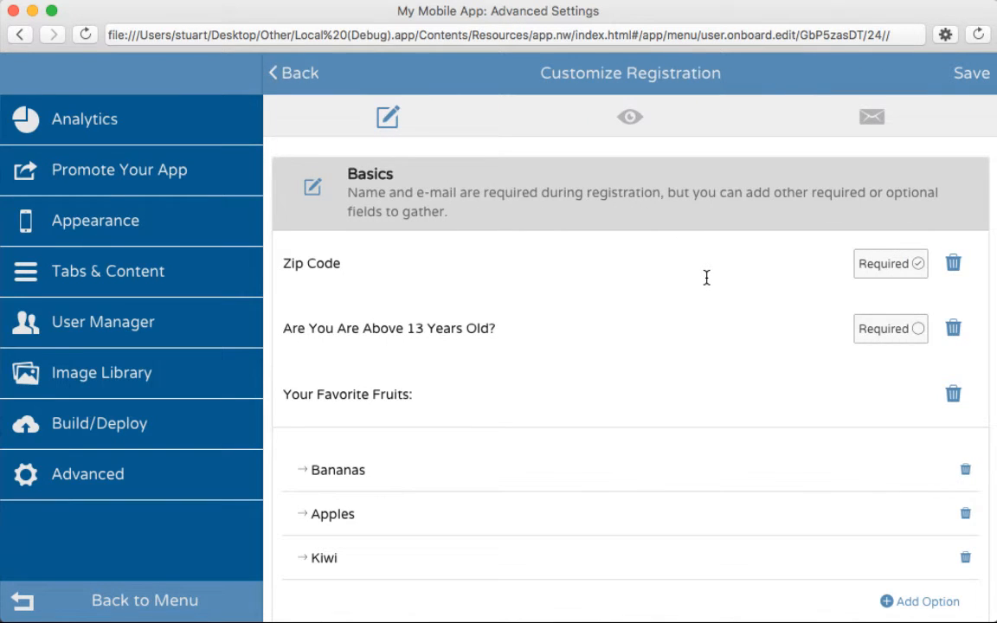
- On the Notification tab, replace the existing notification e-mail with the admin's pasted address and save
{"action": "left_click", "coordinate": [871, 121]}
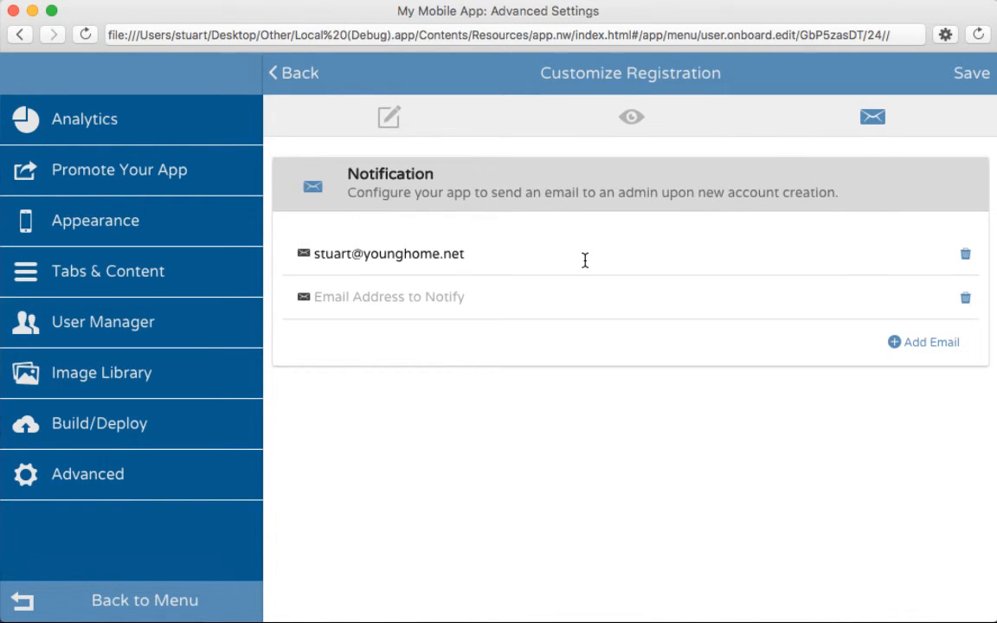
{"action": "left_click", "coordinate": [966, 255]}
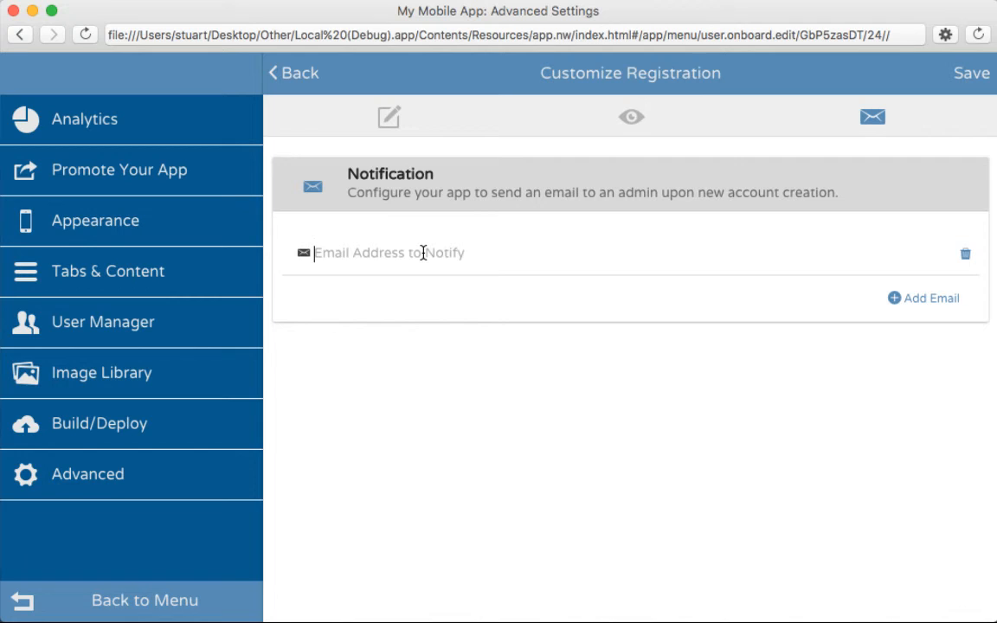
{"action": "key", "text": "super+v"}
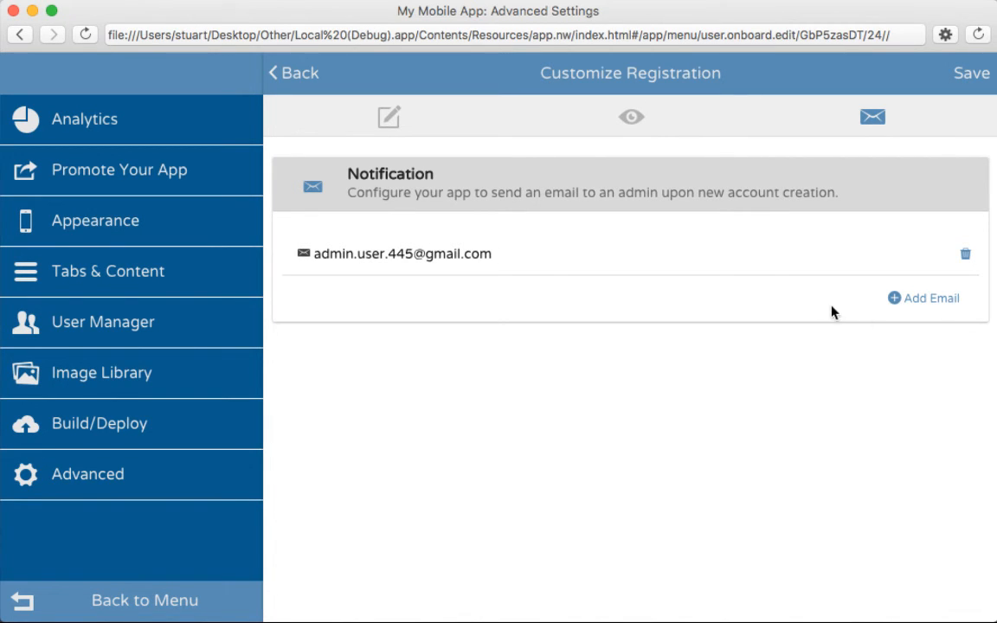
{"action": "left_click", "coordinate": [971, 75]}
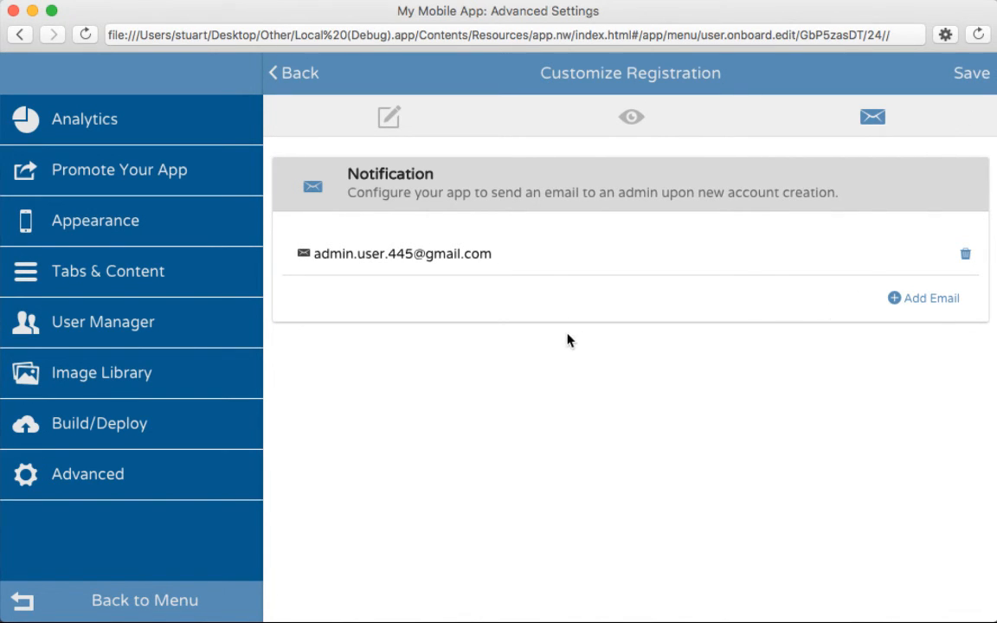